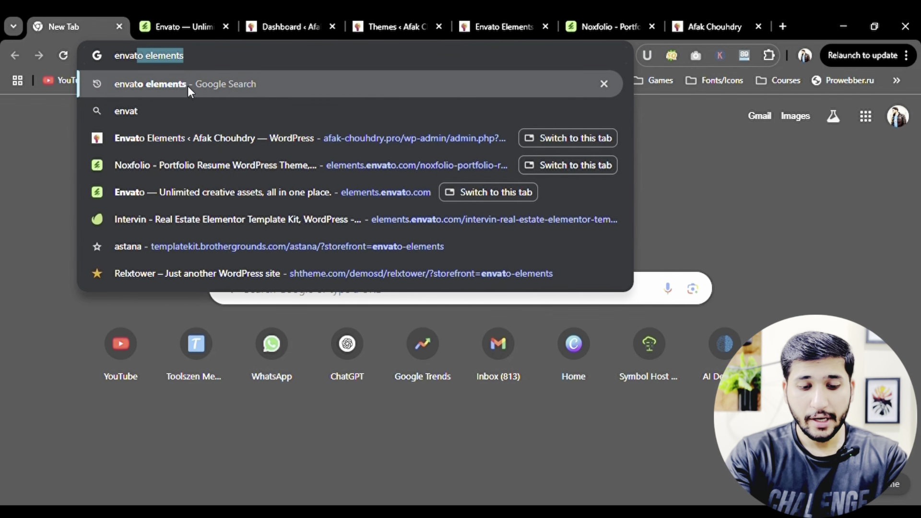
- Search Google for envato elements, and search the Envato site for portfolio items in the WordPress category
left_click(188, 86)
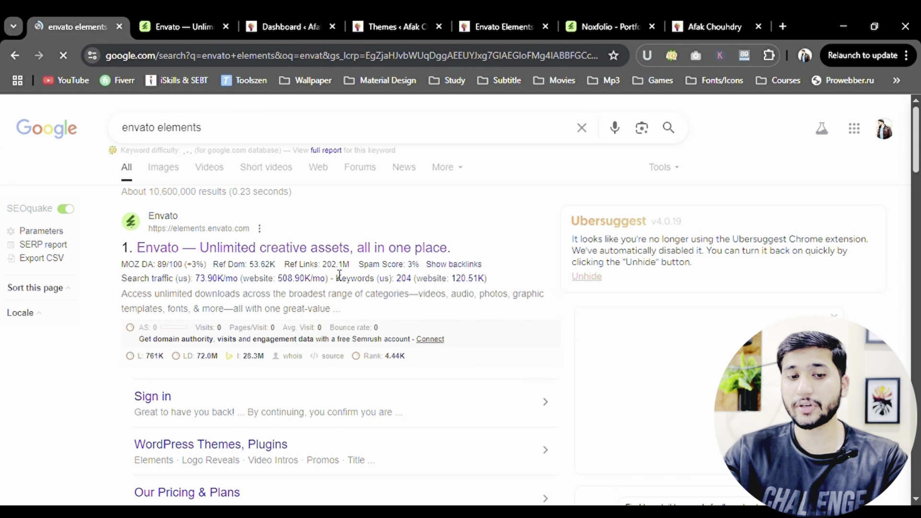
left_click(172, 13)
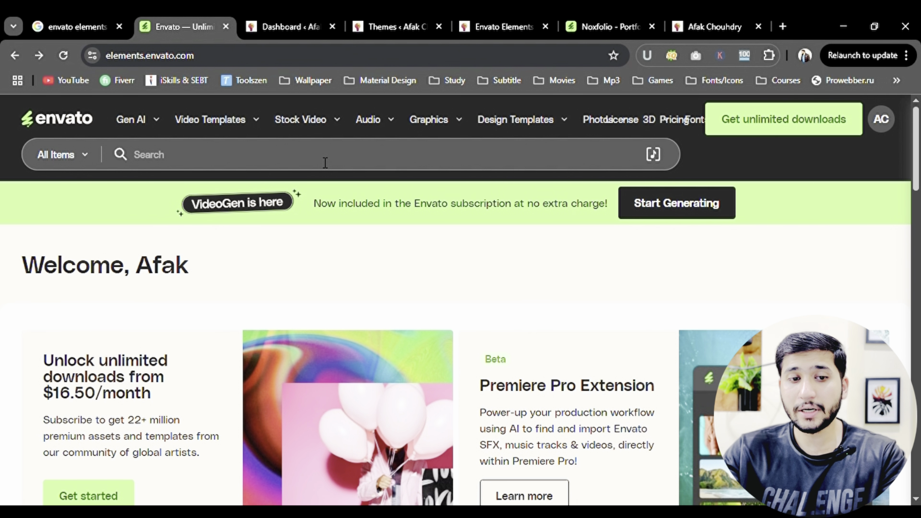
left_click(170, 157)
type("port")
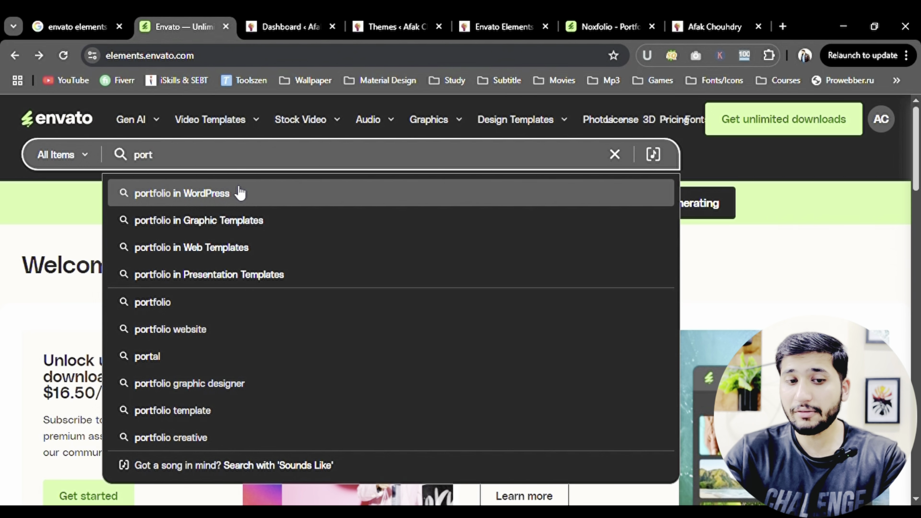
left_click(279, 194)
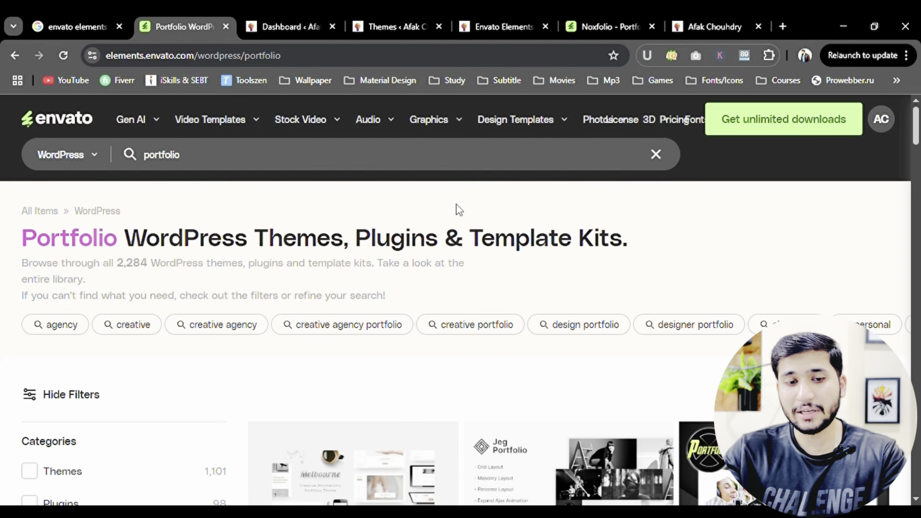
- Browse the portfolio WordPress results and review the description and features of the Piroll theme on its own page
scroll(396, 249, "down", 5)
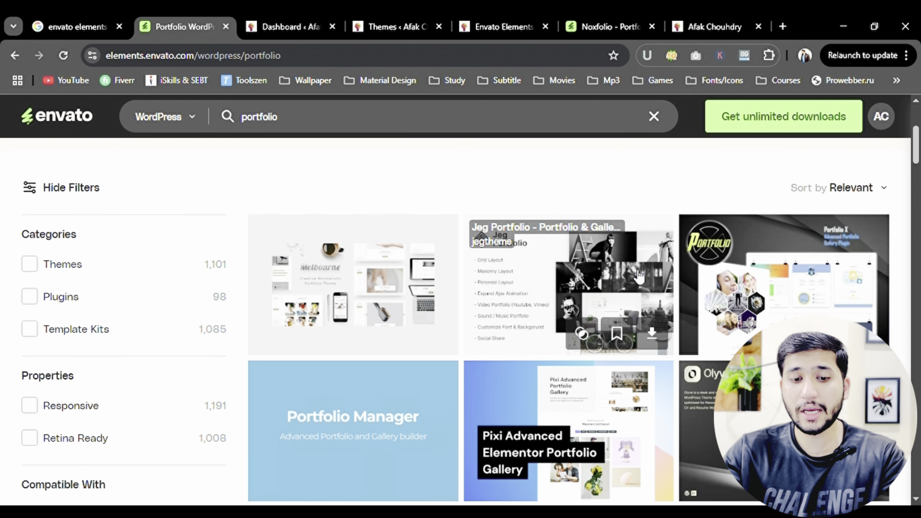
scroll(398, 240, "down", 8)
scroll(675, 319, "down", 6)
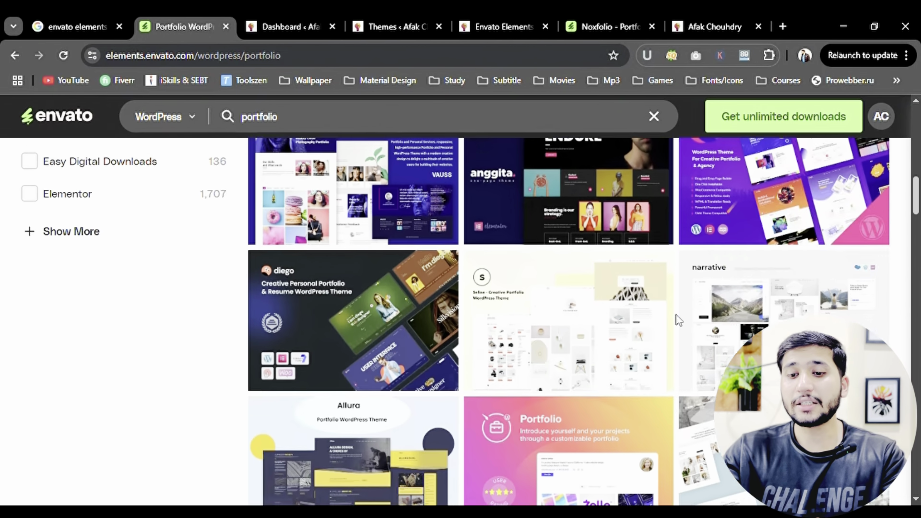
scroll(704, 348, "down", 6)
scroll(704, 348, "down", 5)
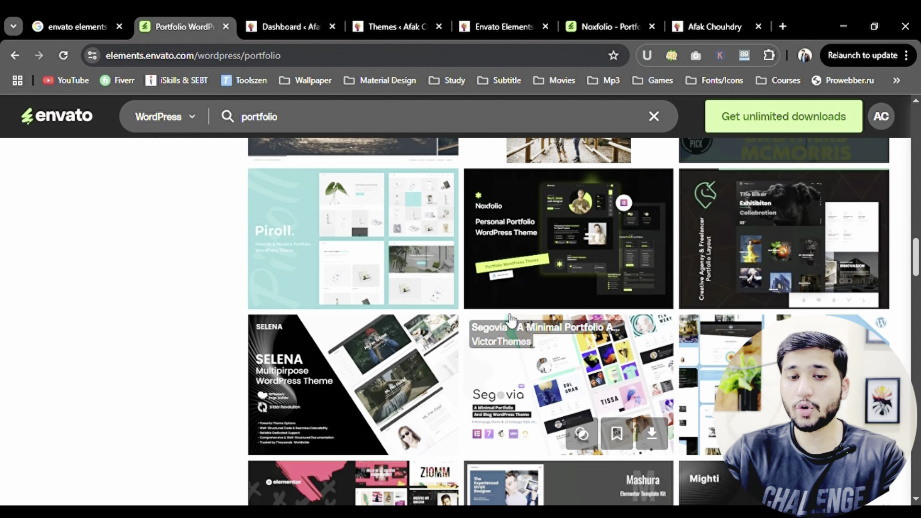
left_click(388, 216, "ctrl")
left_click(249, 22)
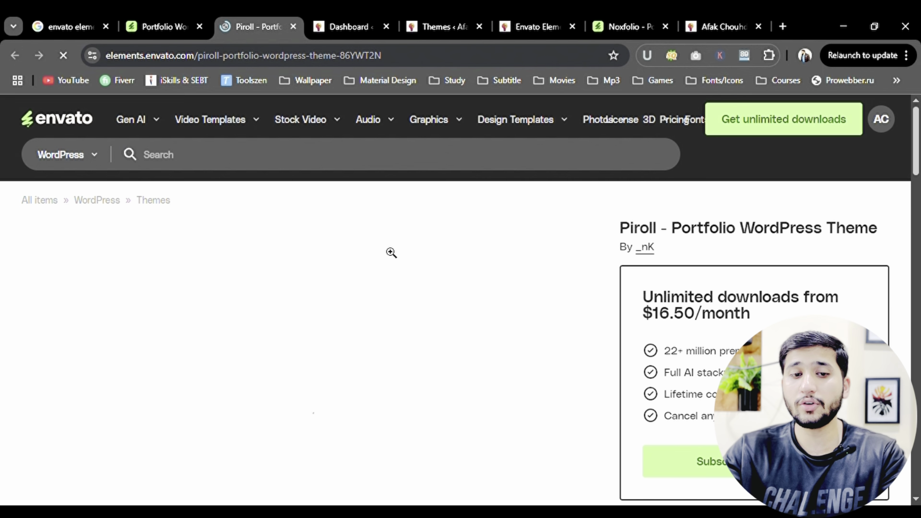
scroll(391, 253, "down", 10)
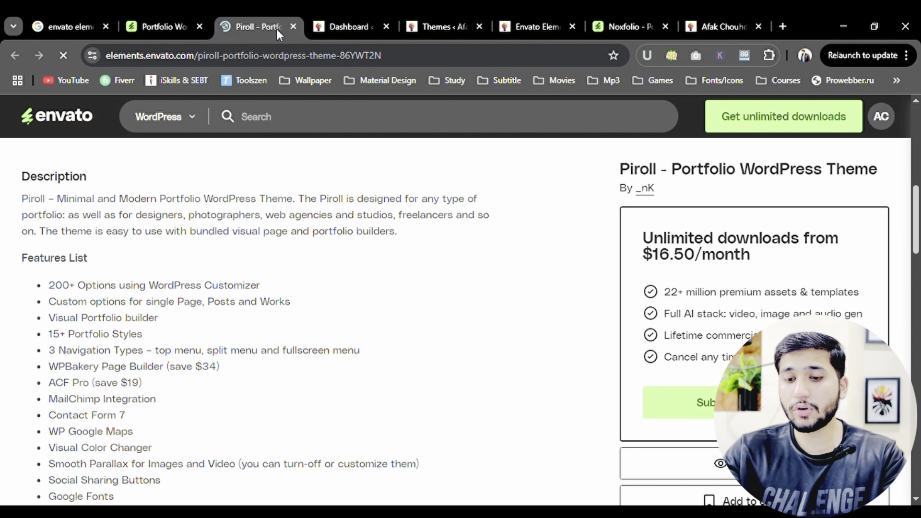
left_click(293, 26)
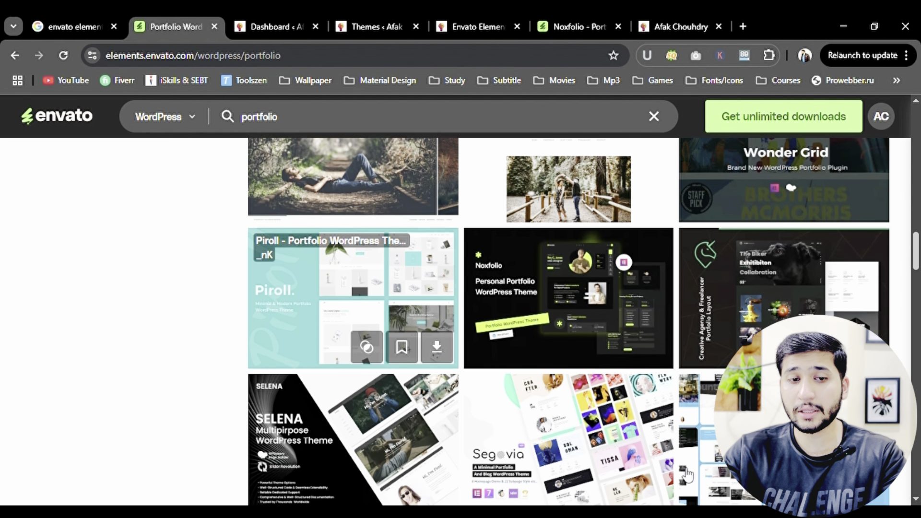
- Open the Noxfolio theme's item page, review its description and template features, and launch its live preview
middle_click(600, 223)
left_click(237, 19)
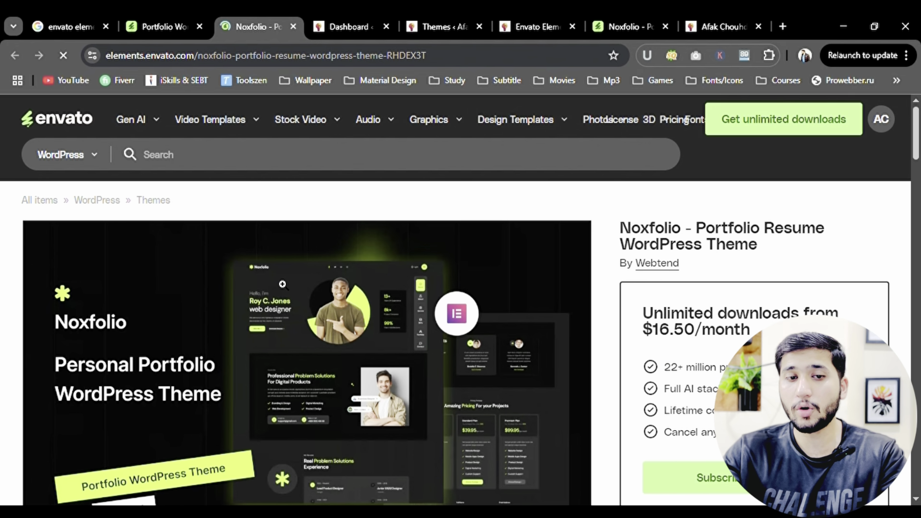
scroll(407, 205, "down", 5)
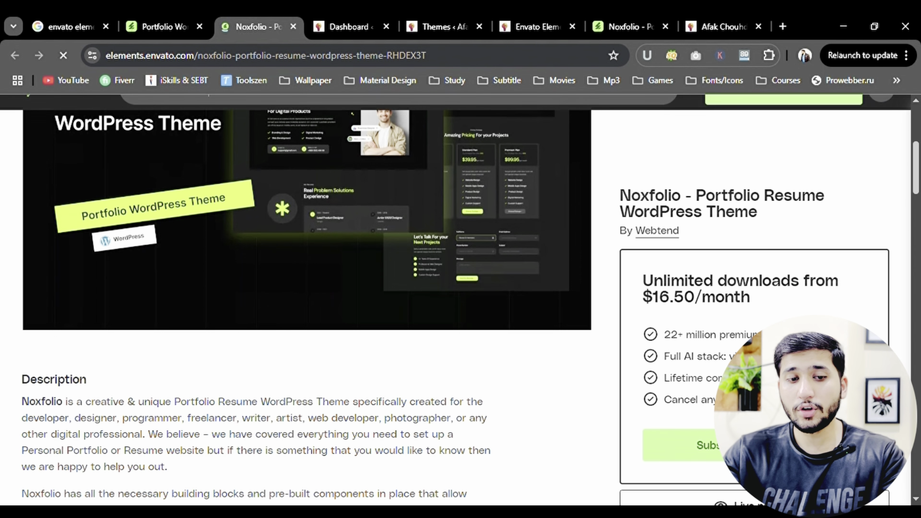
scroll(407, 206, "down", 12)
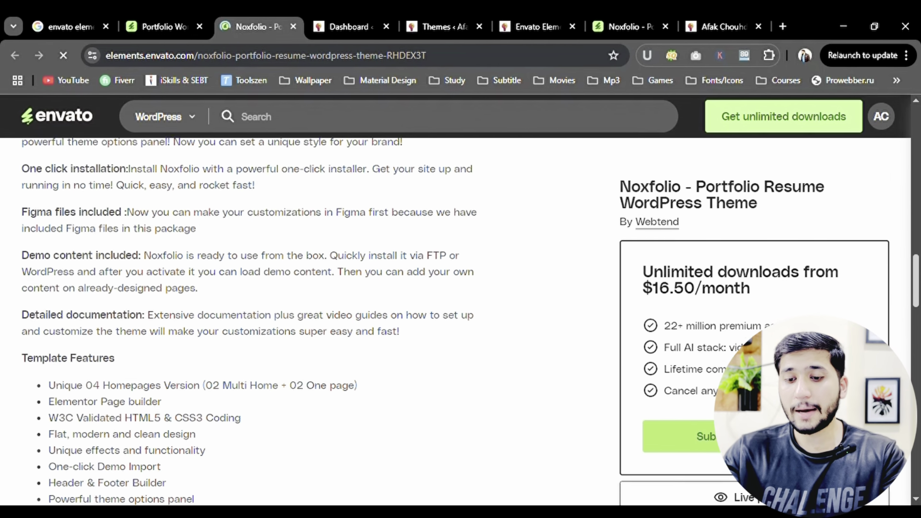
scroll(407, 206, "down", 6)
scroll(757, 242, "up", 1)
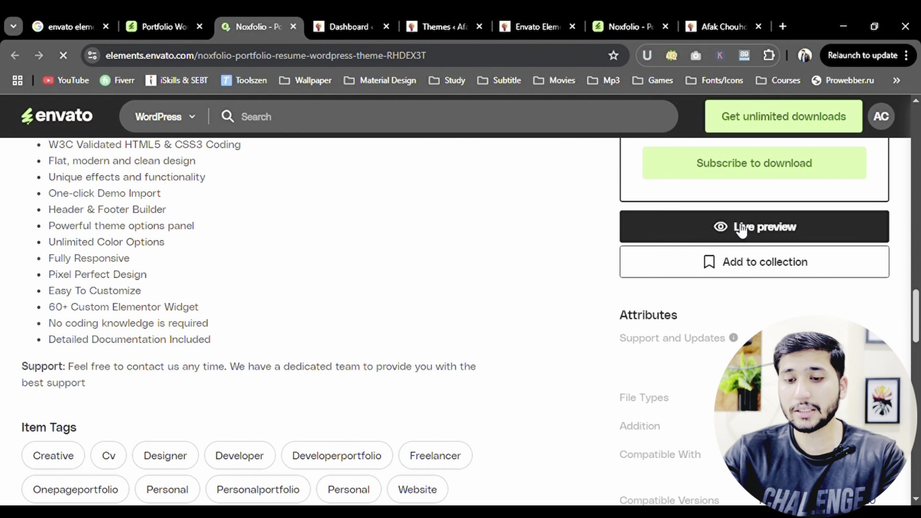
left_click(741, 230)
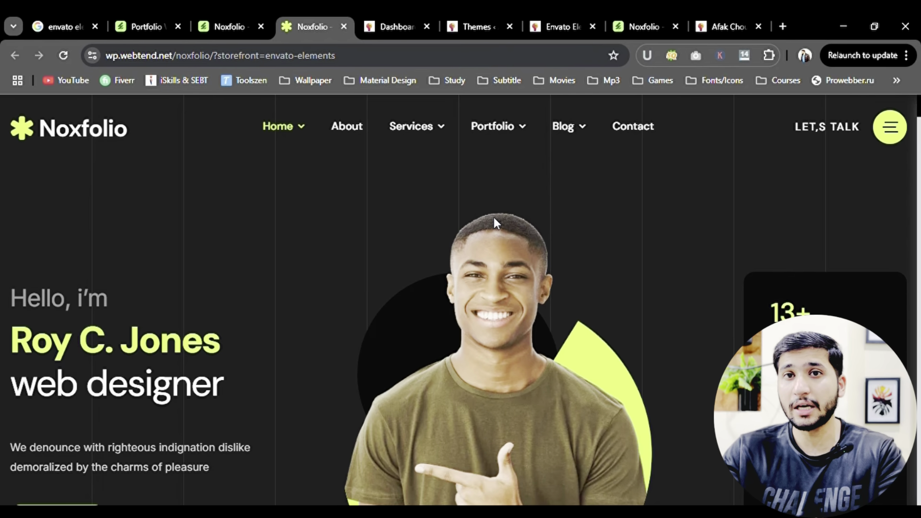
- Examine the Noxfolio demo homepage from the hero section down to the popular projects
scroll(307, 292, "down", 10)
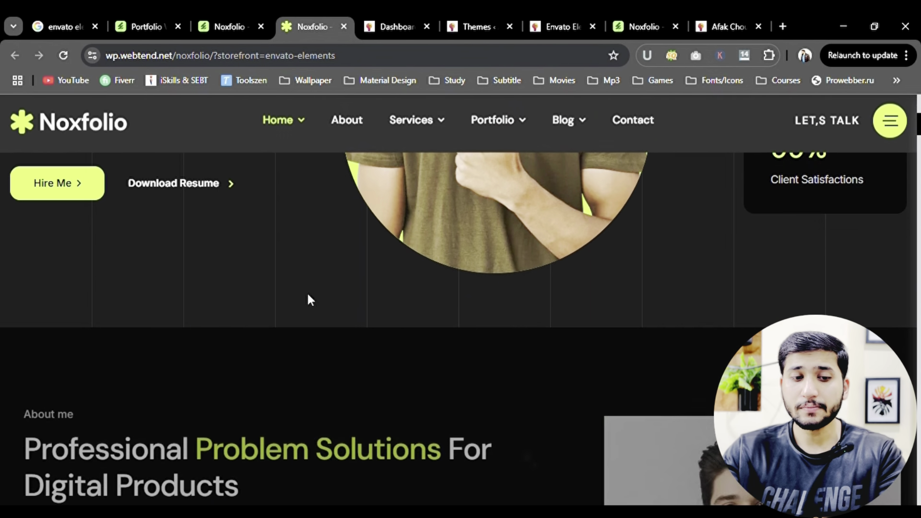
scroll(518, 303, "down", 15)
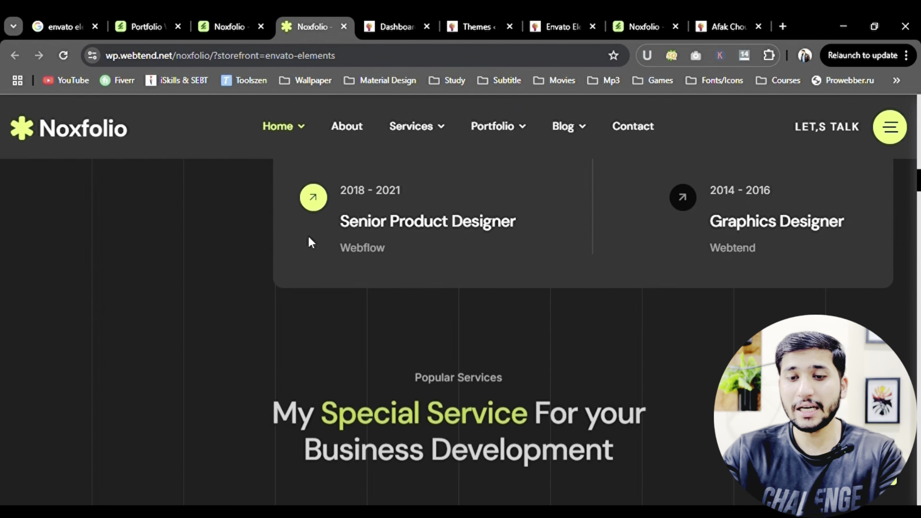
scroll(541, 297, "down", 5)
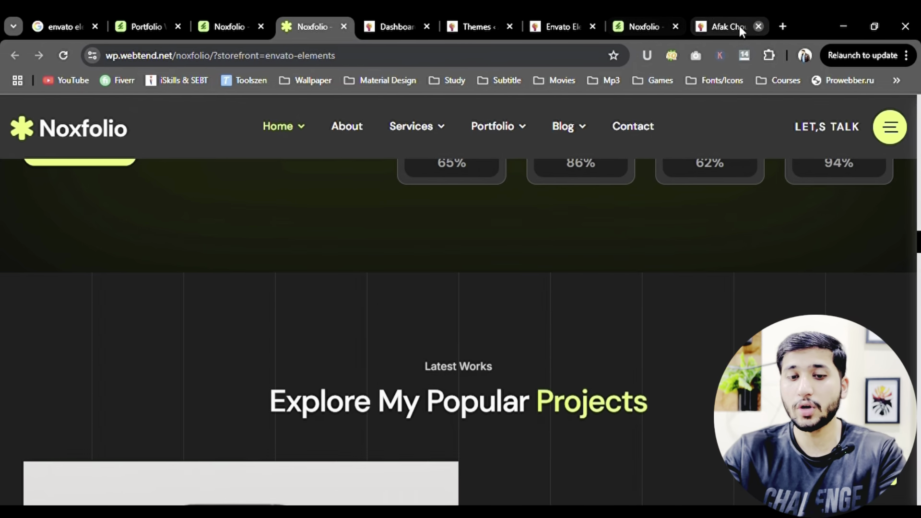
- Place the personal portfolio site's tab directly after the Noxfolio demo and compare the header and hero section of both homepages
left_click_drag(714, 25, 381, 38)
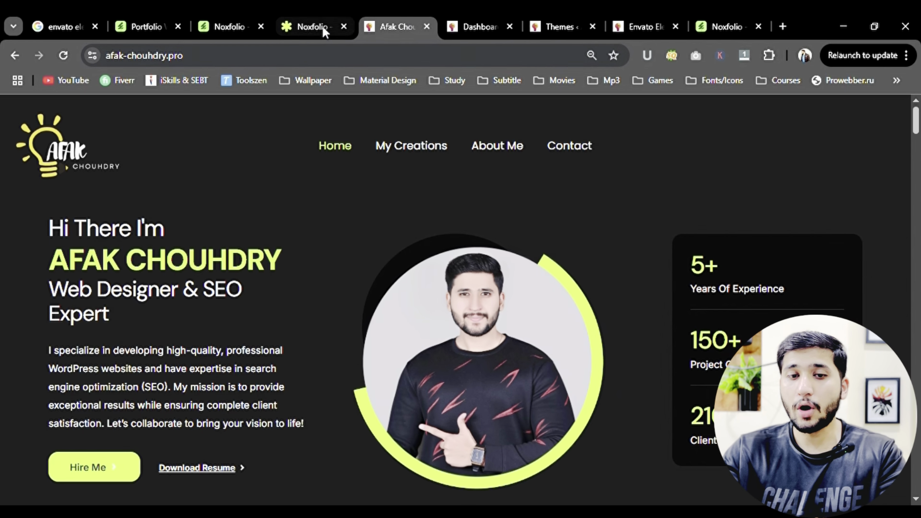
left_click(297, 24)
scroll(604, 322, "up", 10)
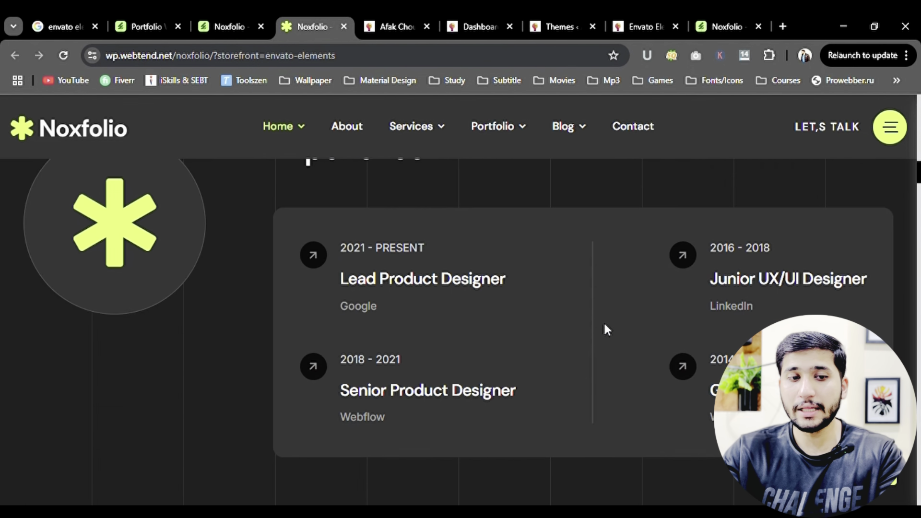
scroll(605, 328, "up", 5)
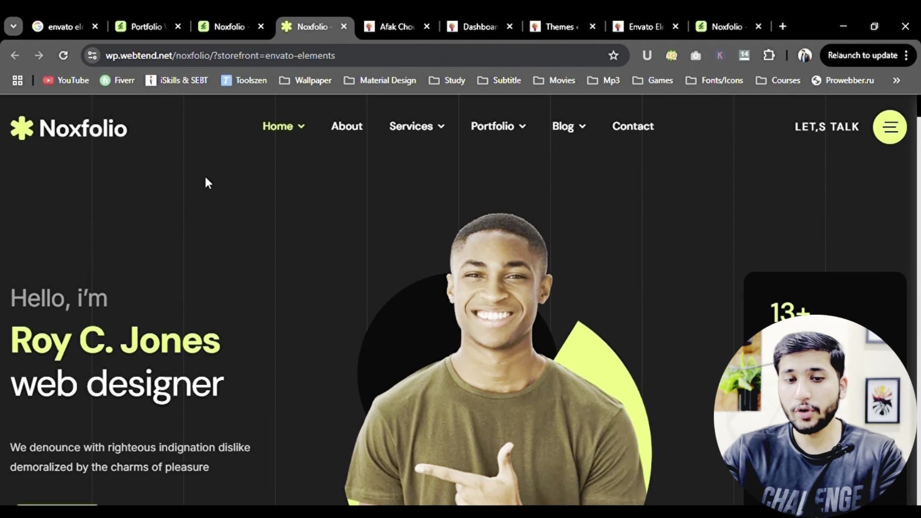
left_click(390, 25)
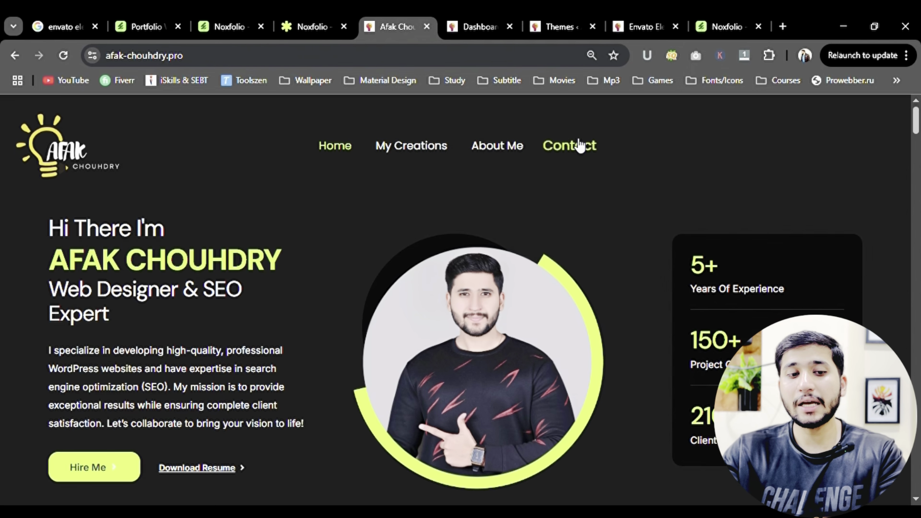
left_click(307, 30)
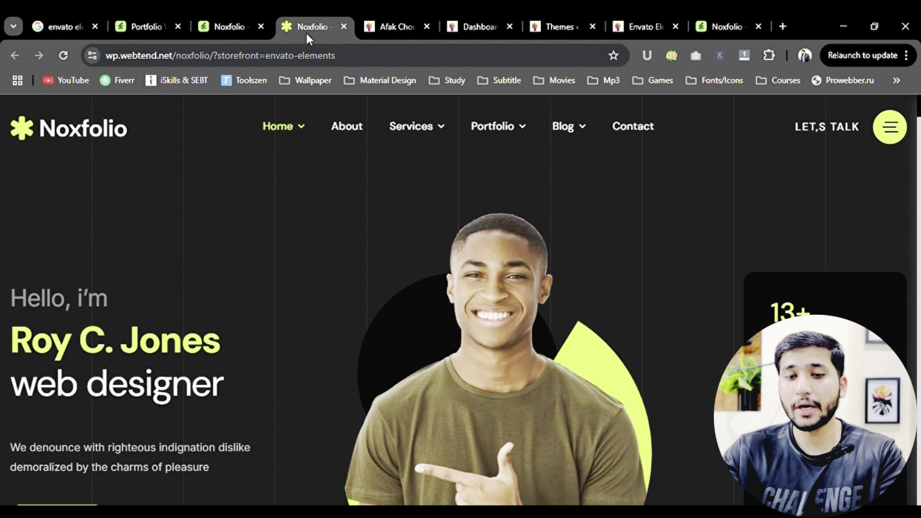
mouse_move(404, 130)
scroll(698, 232, "down", 3)
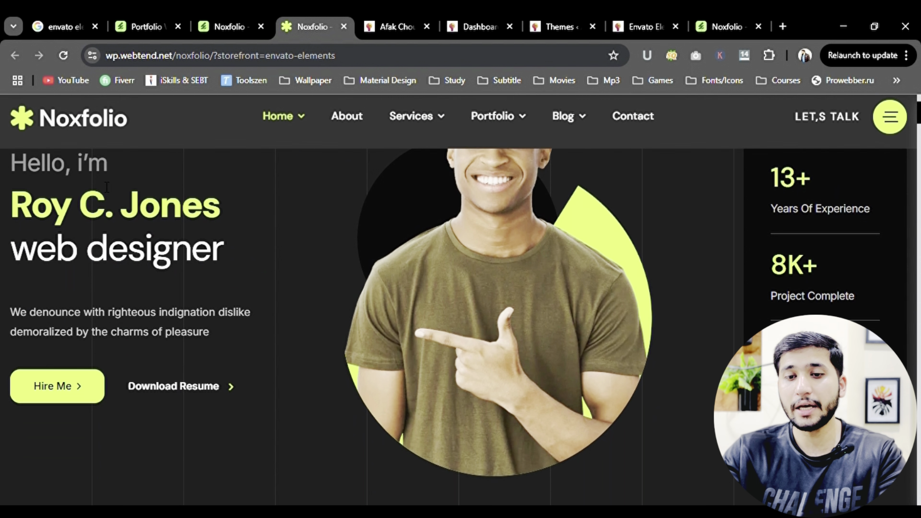
- Examine the personal portfolio site's greeting, name, job title and About Me section for differences from the demo
left_click(390, 27)
scroll(58, 199, "down", 2)
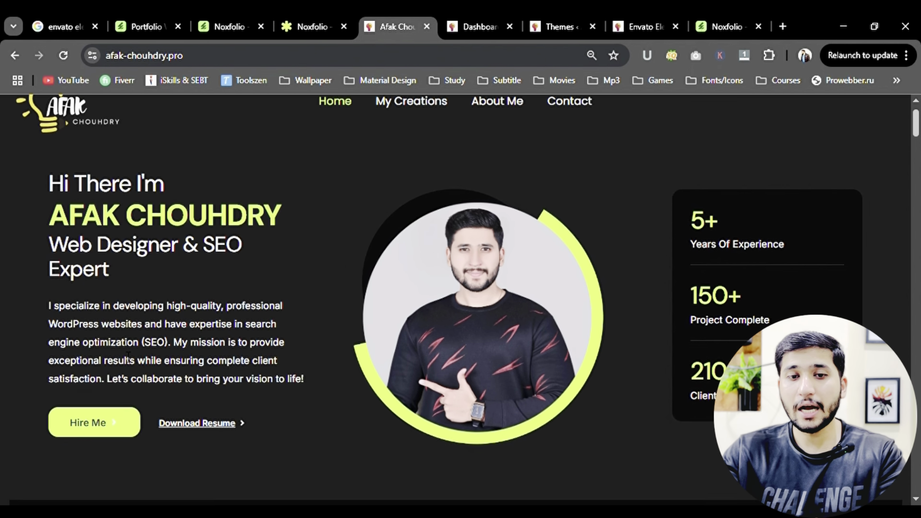
left_click_drag(46, 192, 298, 186)
left_click_drag(219, 231, 36, 224)
left_click(38, 227)
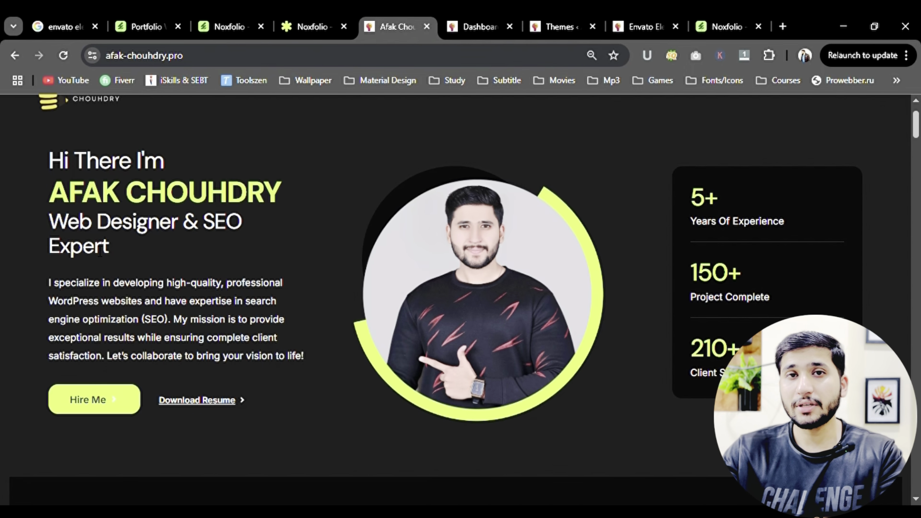
scroll(352, 312, "down", 8)
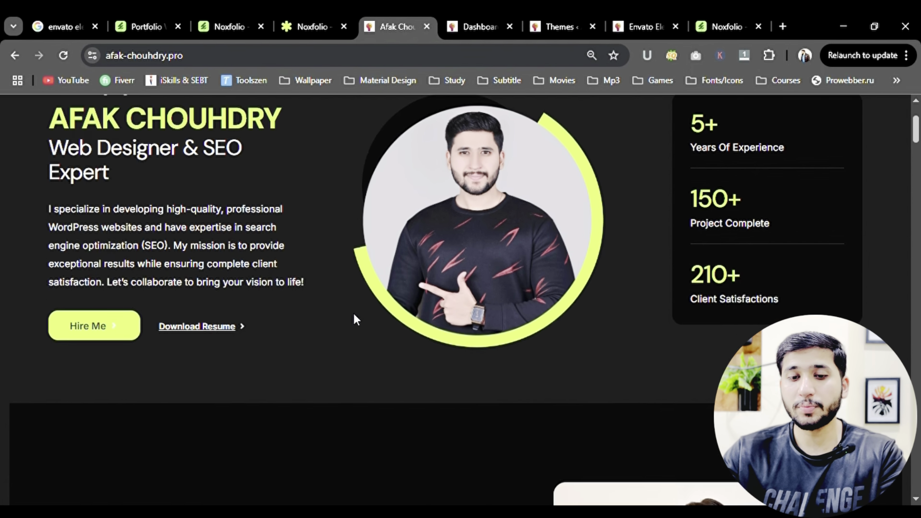
scroll(354, 317, "up", 1)
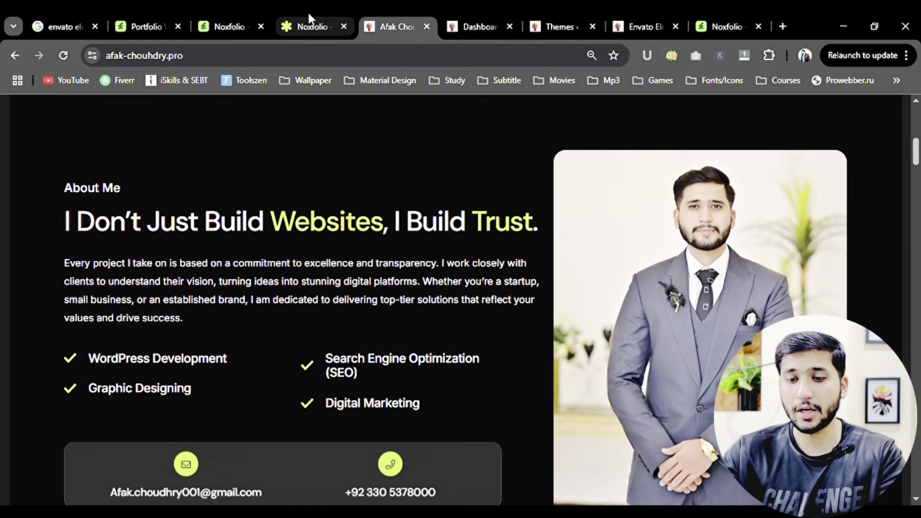
- Examine the Noxfolio demo's About me, skills, projects, testimonials and pricing sections
left_click(312, 26)
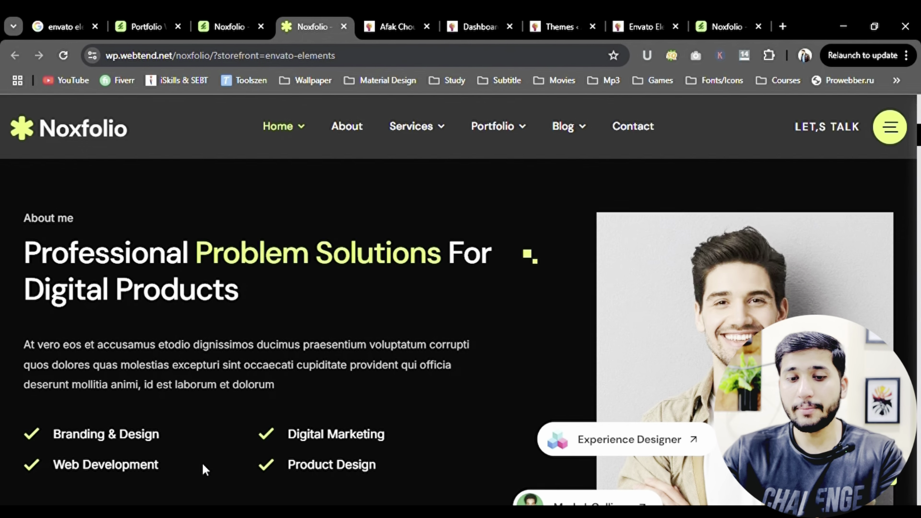
scroll(203, 469, "down", 15)
scroll(335, 391, "down", 15)
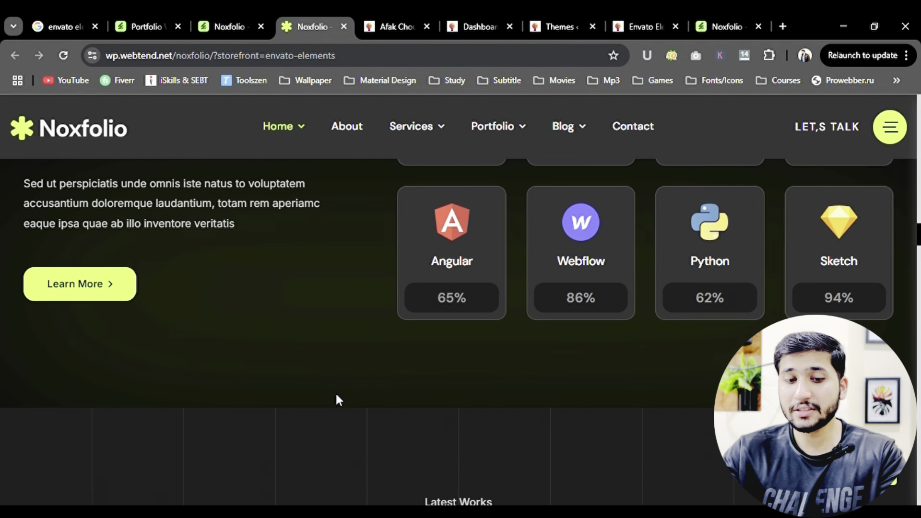
scroll(335, 396, "down", 15)
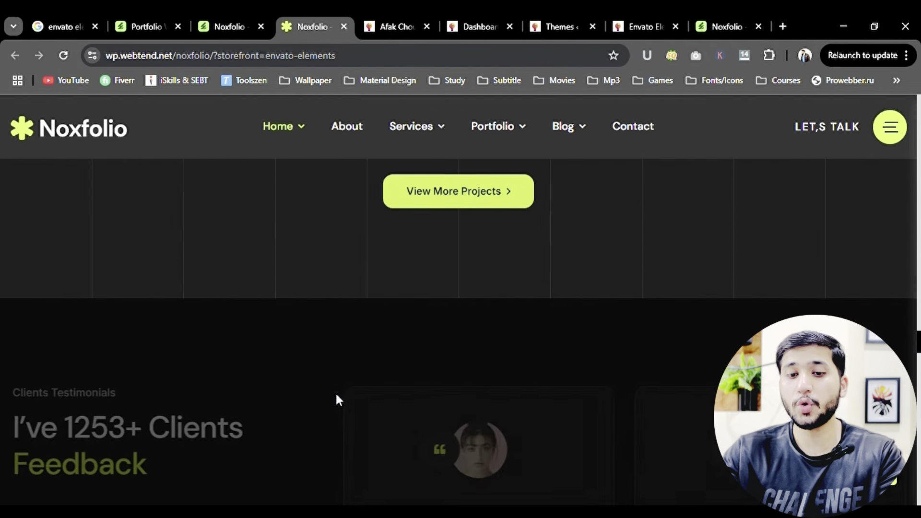
scroll(335, 392, "down", 5)
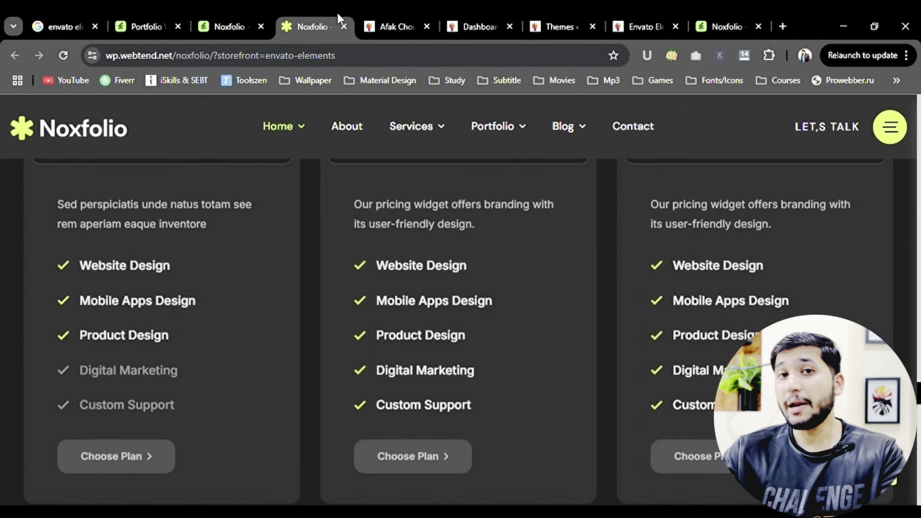
- Return to the personal portfolio site and review its hero statistics and About Me section against the demo layout
left_click(376, 26)
scroll(551, 319, "up", 10)
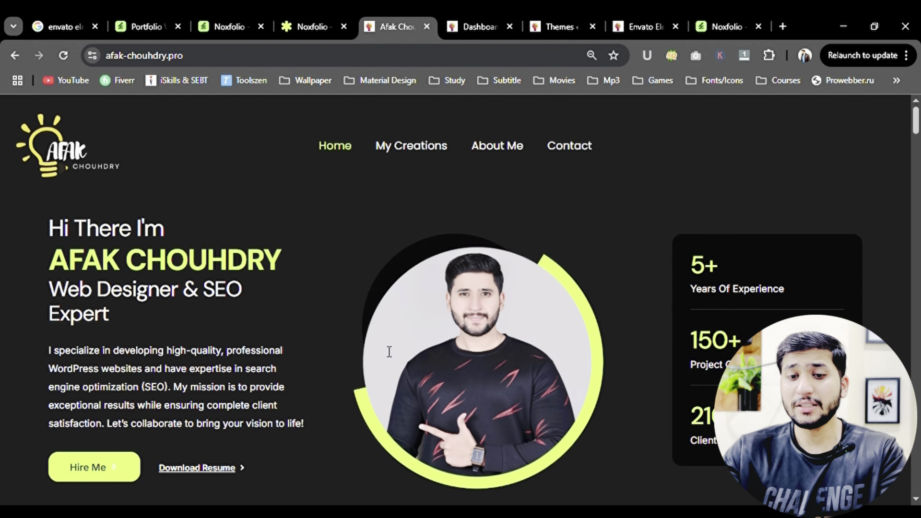
scroll(388, 349, "down", 4)
scroll(481, 210, "up", 2)
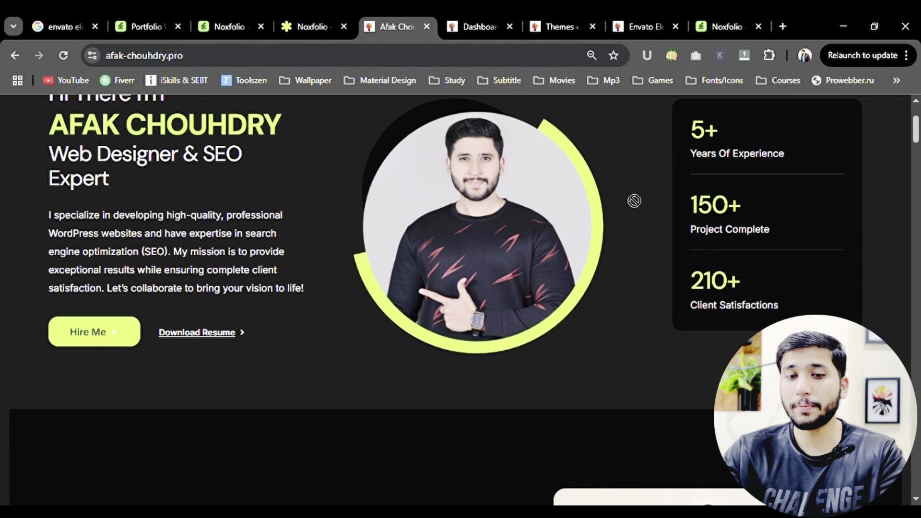
scroll(629, 197, "down", 6)
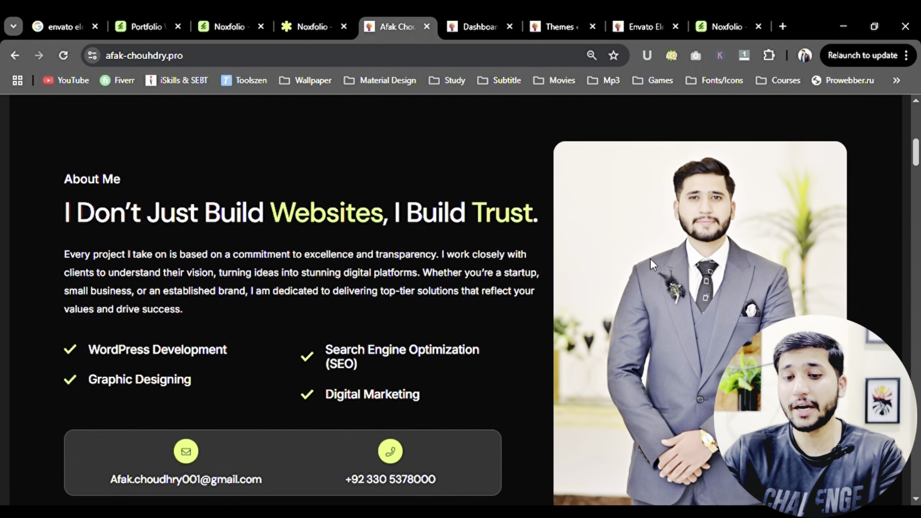
- Examine the personal portfolio site's services, skills, popular projects and blog sections
scroll(649, 258, "down", 10)
scroll(461, 221, "down", 12)
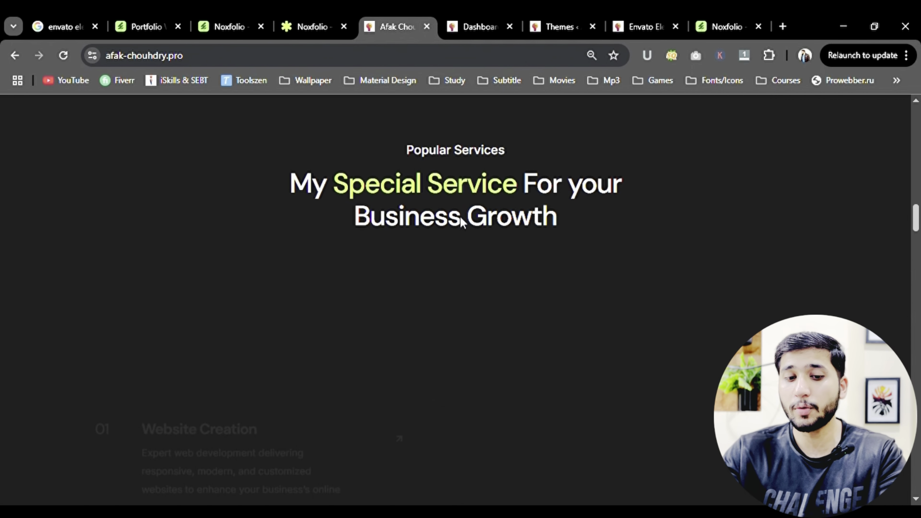
scroll(460, 222, "down", 15)
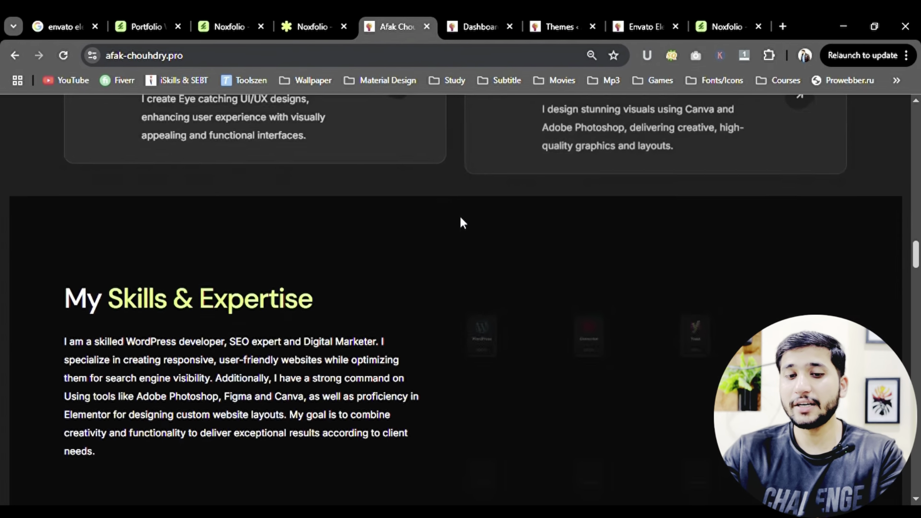
scroll(460, 220, "down", 20)
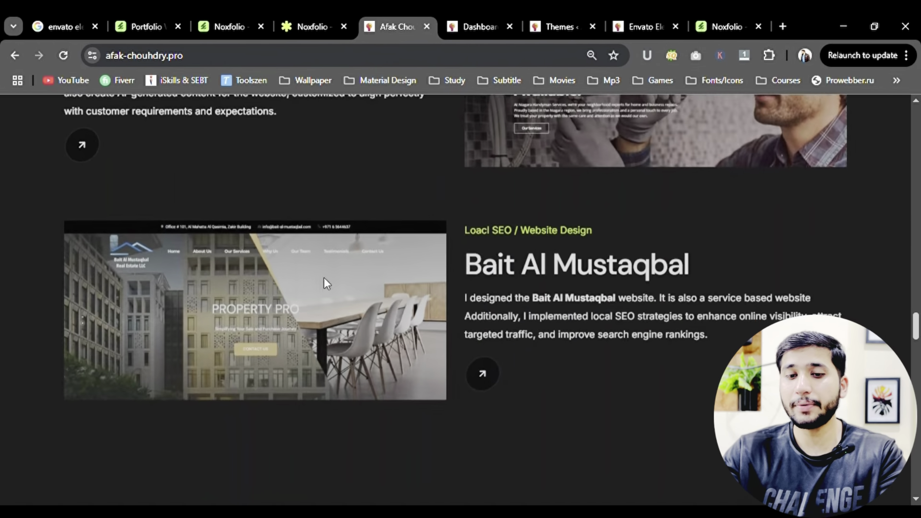
scroll(535, 304, "down", 15)
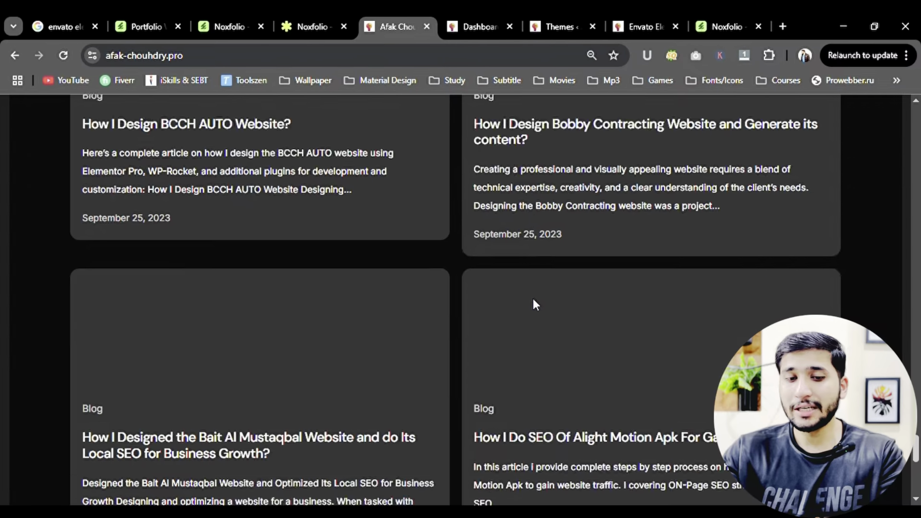
scroll(311, 329, "up", 3)
scroll(493, 402, "up", 15)
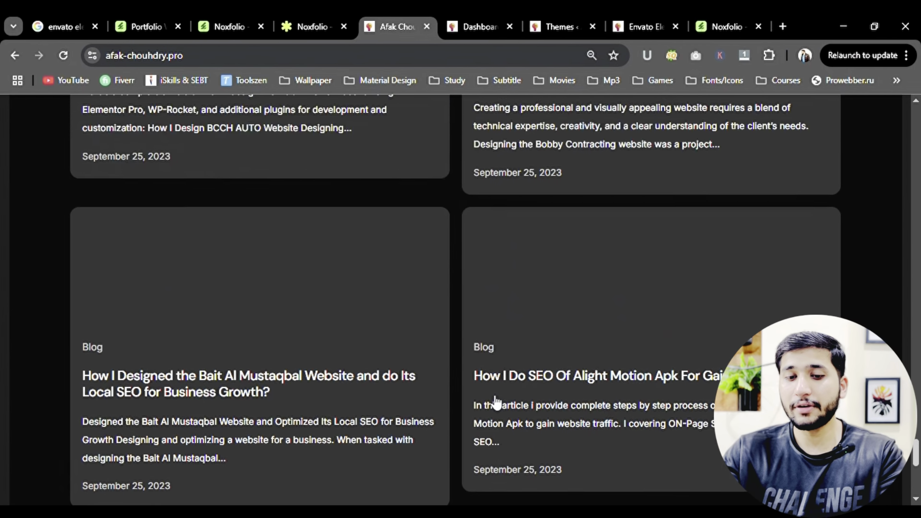
scroll(490, 397, "up", 7)
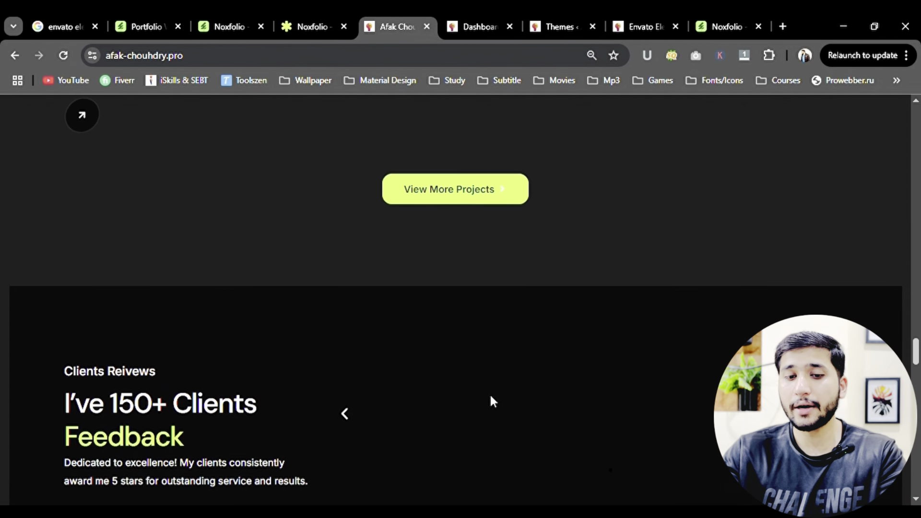
- Review the client feedback section, browse the slides in the earnings carousel, and return to the homepage's hero section
scroll(110, 225, "down", 3)
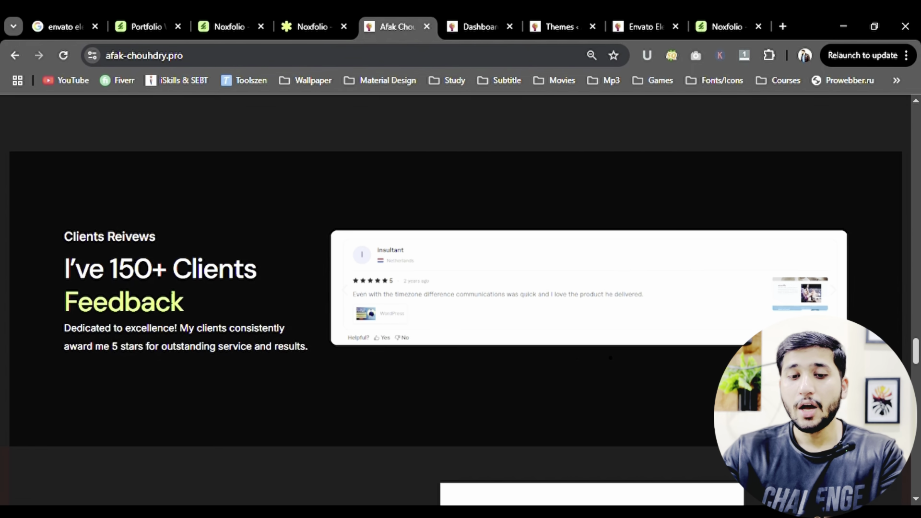
scroll(407, 249, "down", 7)
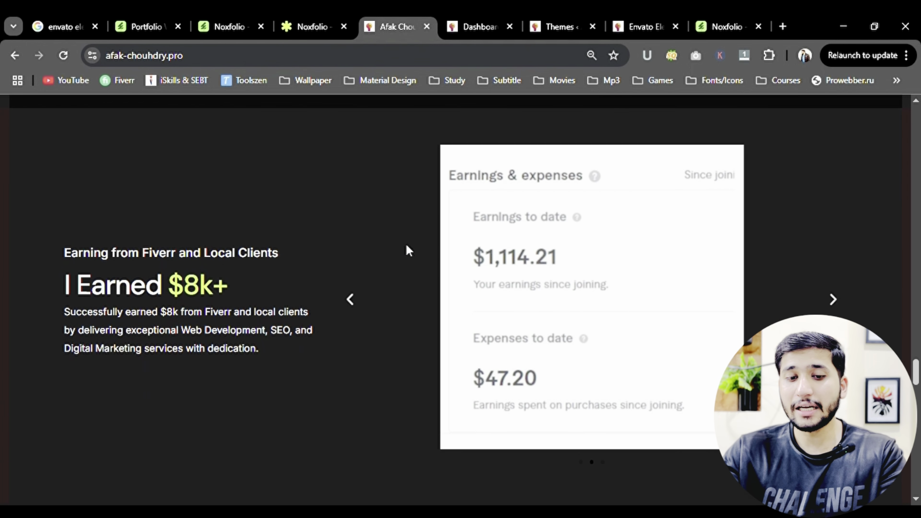
left_click(834, 299)
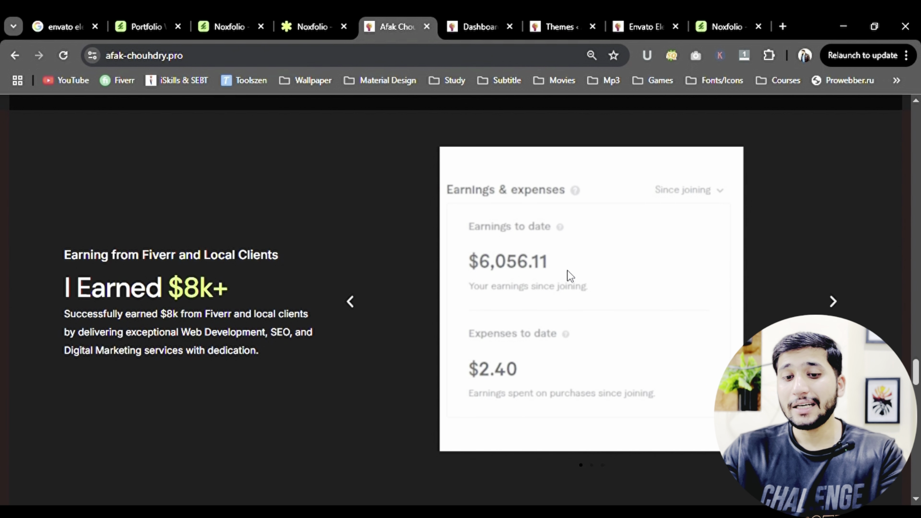
left_click(355, 303)
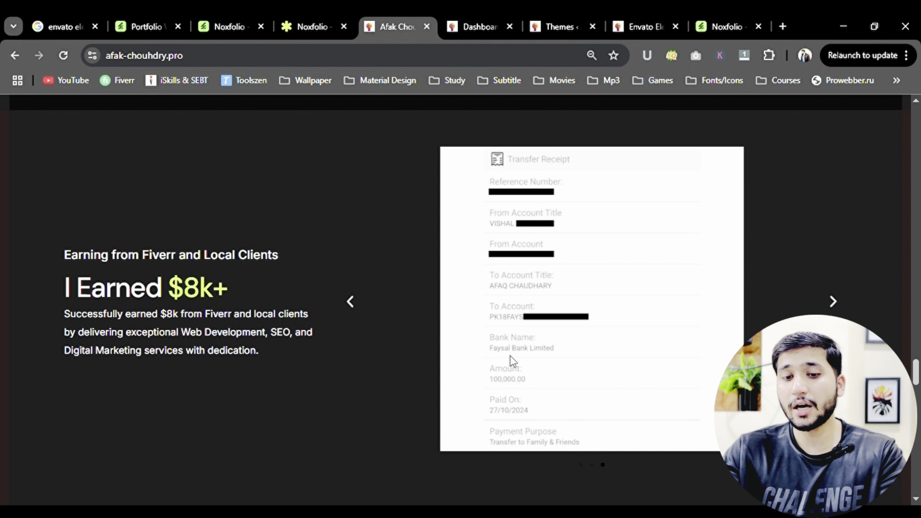
left_click(353, 307)
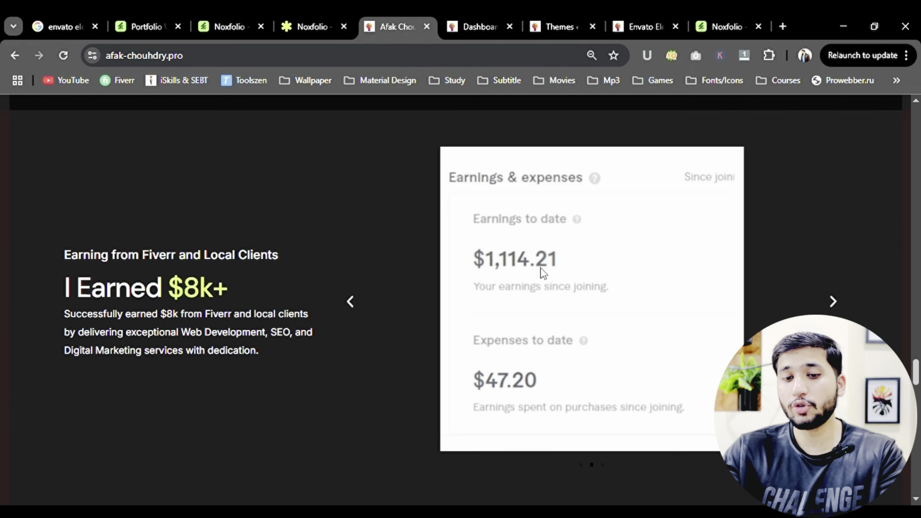
scroll(546, 278, "up", 1)
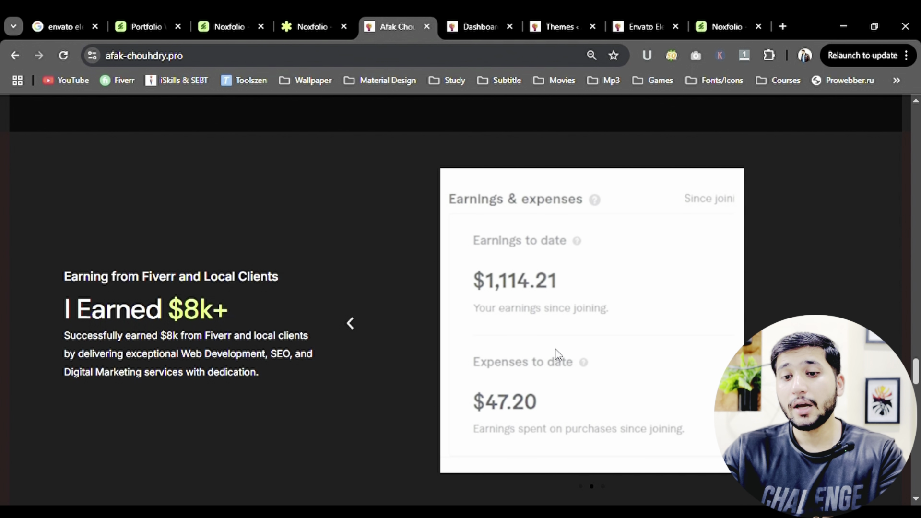
scroll(597, 346, "up", 15)
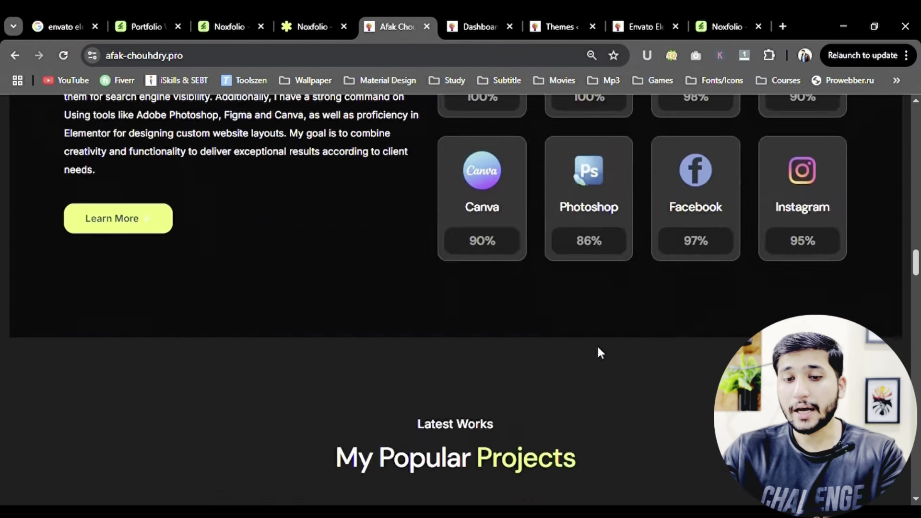
scroll(597, 343, "up", 15)
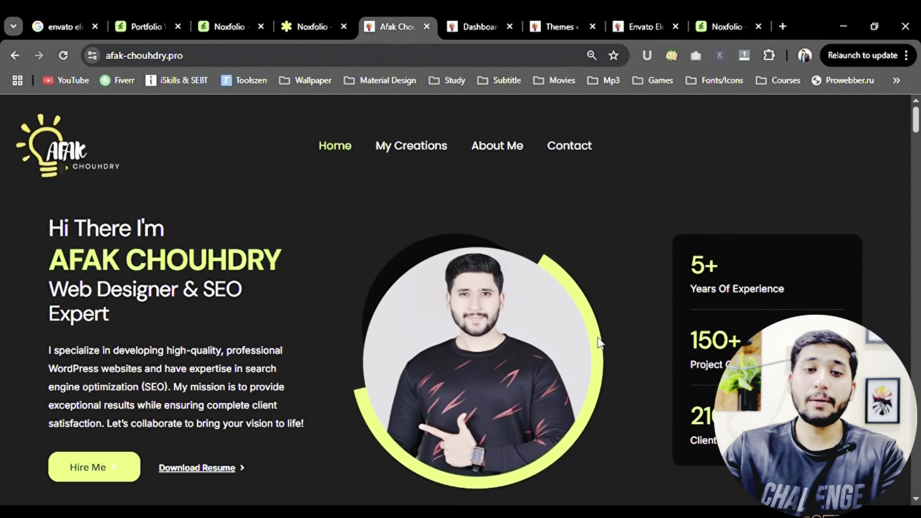
- Switch to the portfolio site's WordPress dashboard and view its installed themes
left_click(453, 14)
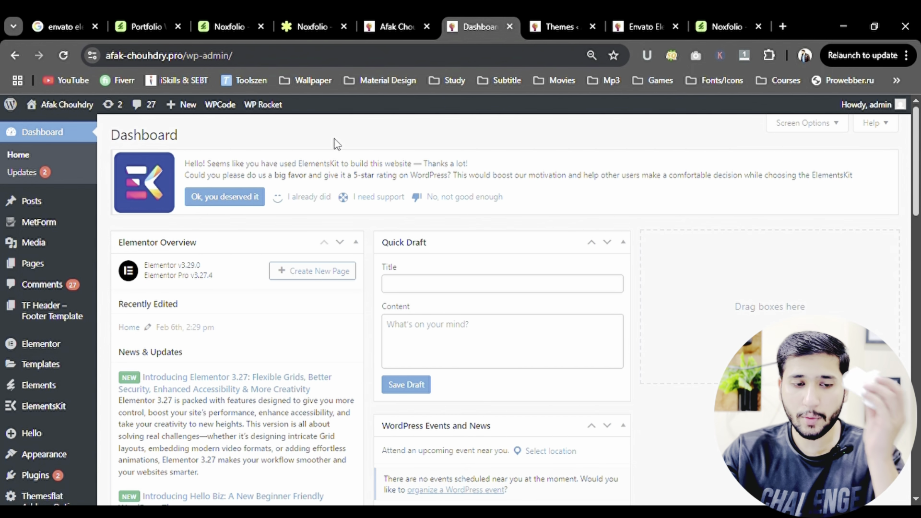
scroll(232, 179, "down", 1)
scroll(226, 180, "down", 3)
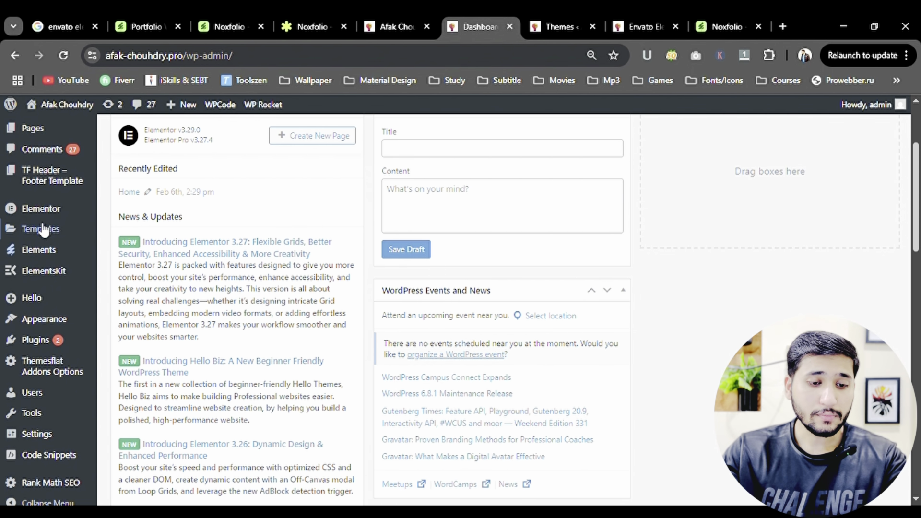
mouse_move(43, 320)
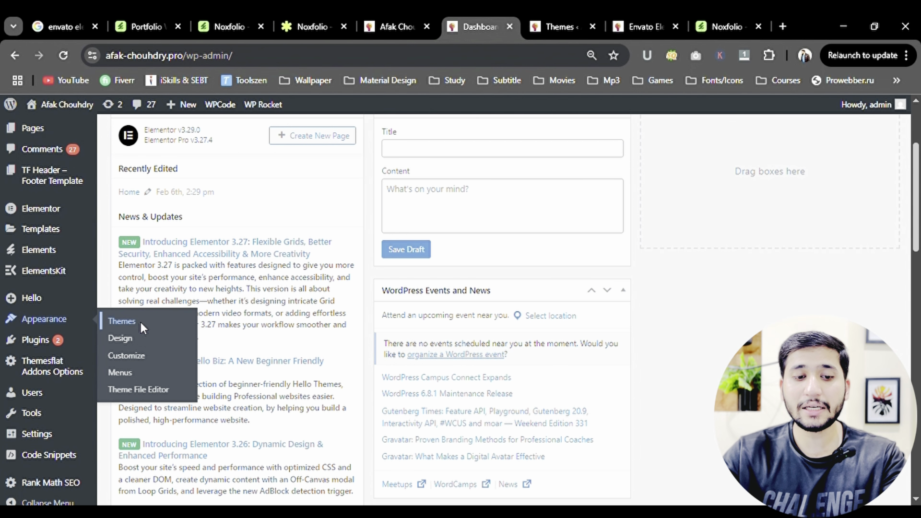
left_click(579, 27)
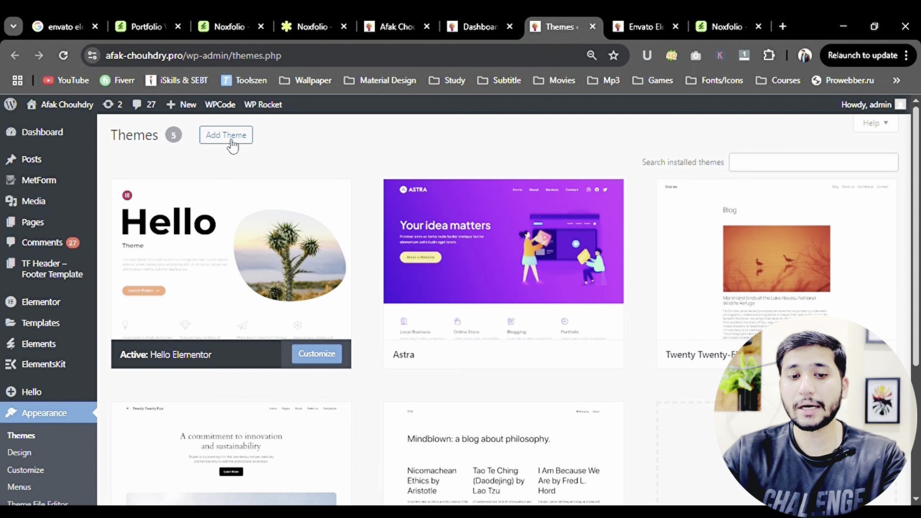
- Revisit the Envato portfolio theme results and the Noxfolio item page, and locate the Noxfolio theme among the results
left_click(218, 15)
left_click(142, 15)
scroll(535, 362, "up", 5)
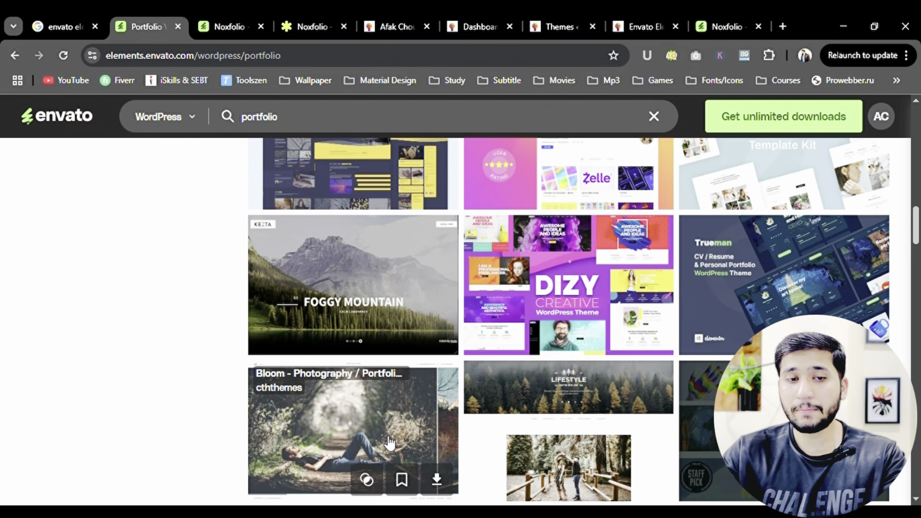
scroll(536, 362, "down", 3)
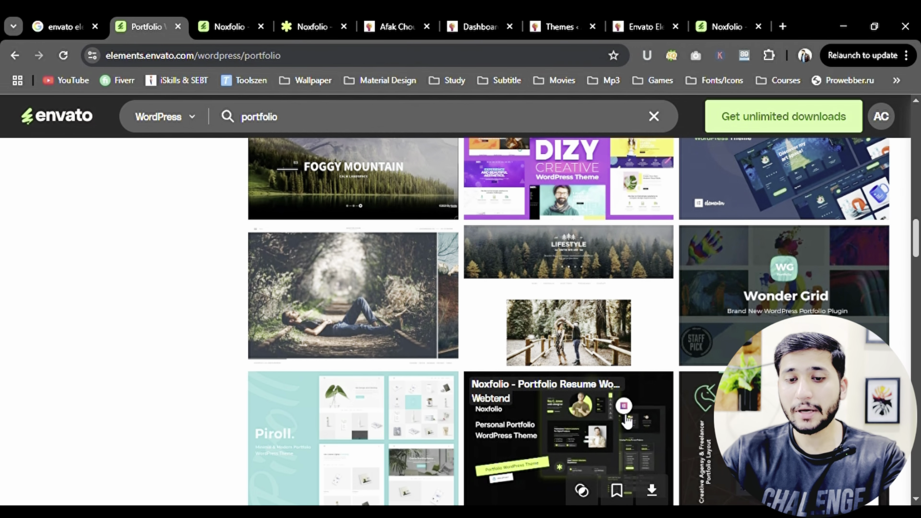
left_click(218, 24)
scroll(446, 397, "up", 10)
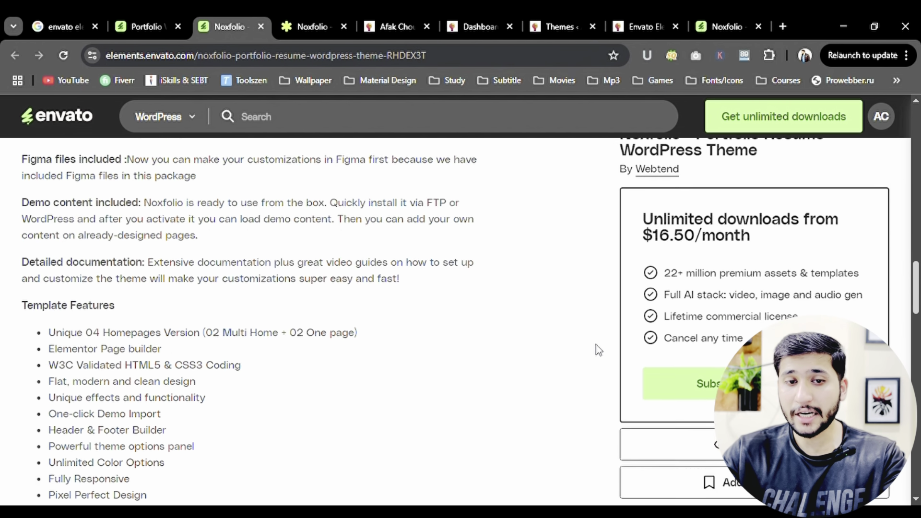
left_click(144, 25)
scroll(624, 312, "down", 3)
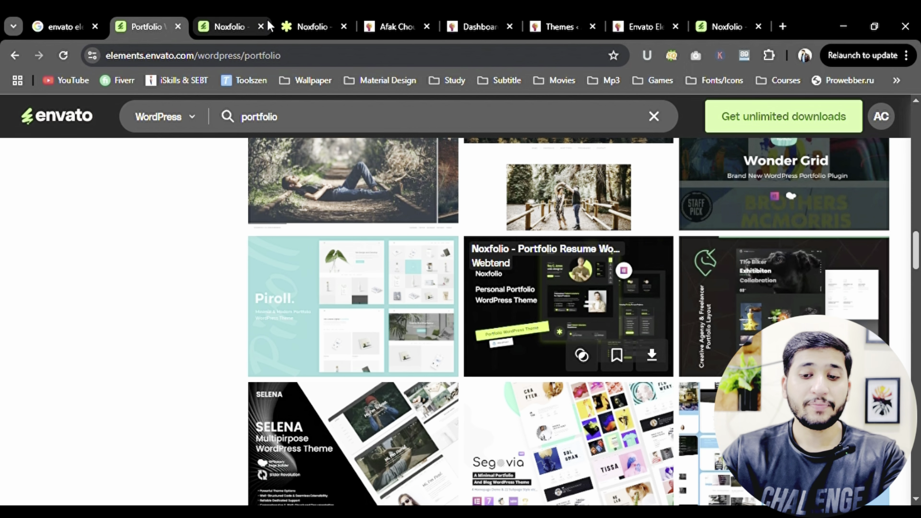
- Return to the WordPress dashboard and open the Add Themes page where a theme can be uploaded
left_click(460, 20)
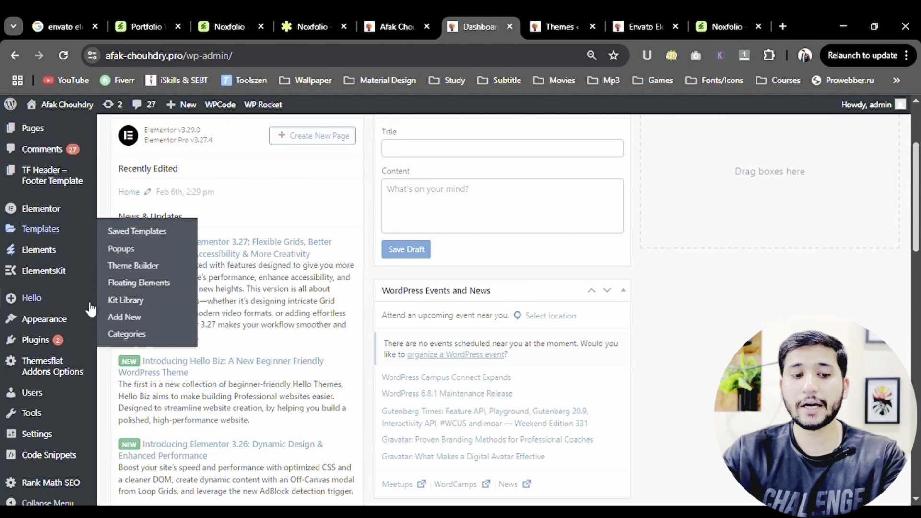
scroll(77, 440, "down", 2)
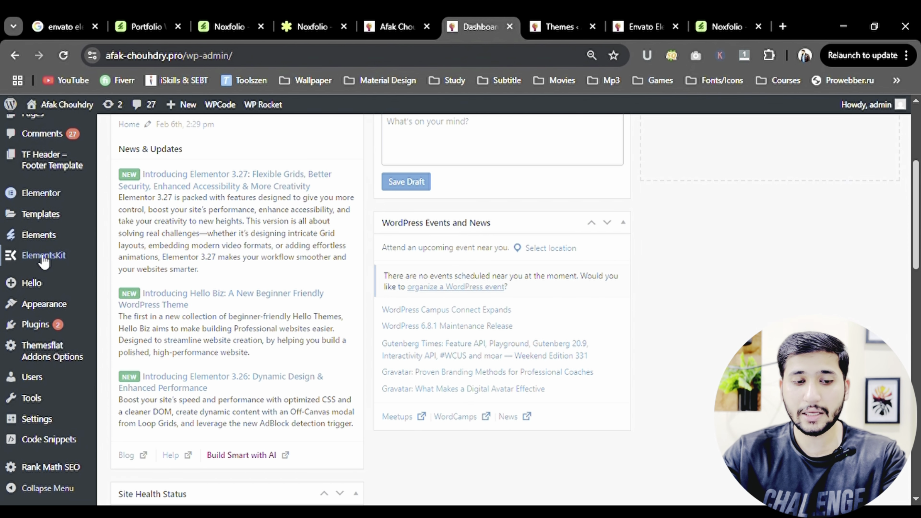
mouse_move(56, 309)
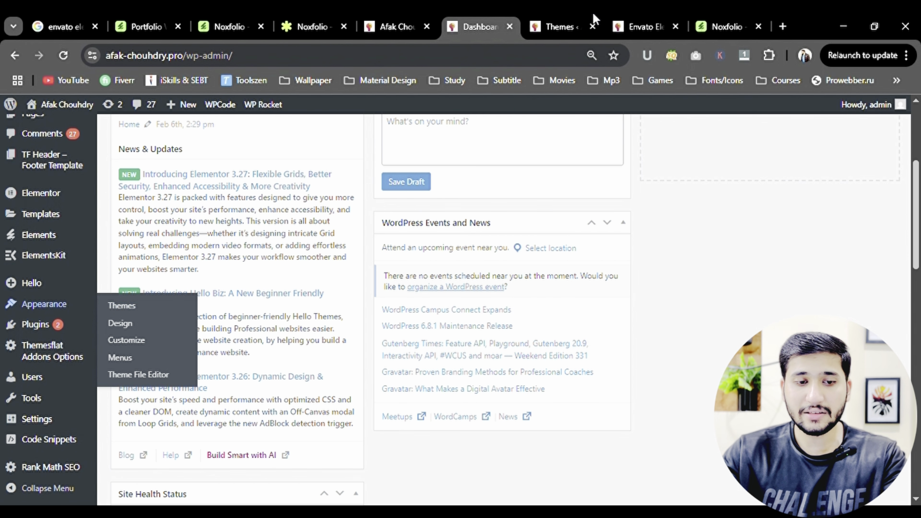
left_click(565, 13)
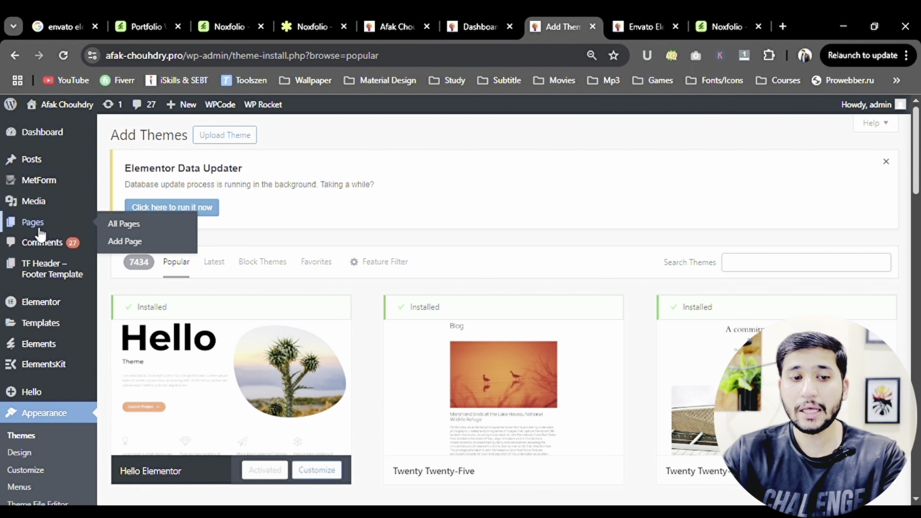
mouse_move(289, 309)
scroll(289, 308, "down", 1)
scroll(165, 222, "up", 1)
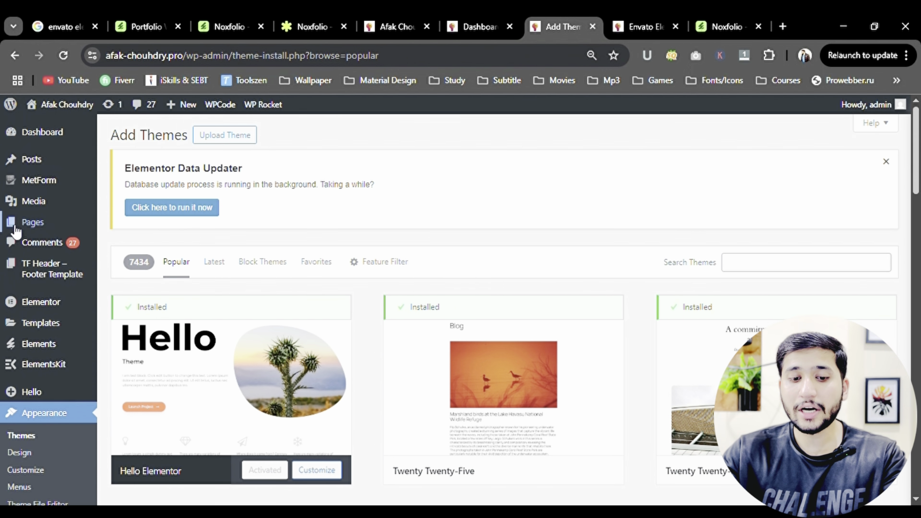
- Open the site's Pages list in a new tab and open the Home page for editing with Elementor in another tab
mouse_move(32, 229)
middle_click(76, 232)
left_click(573, 23)
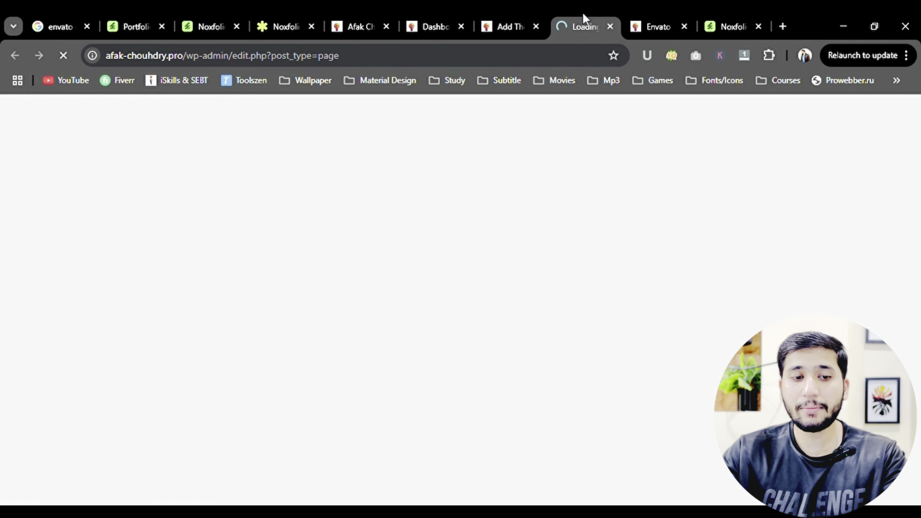
scroll(428, 191, "down", 3)
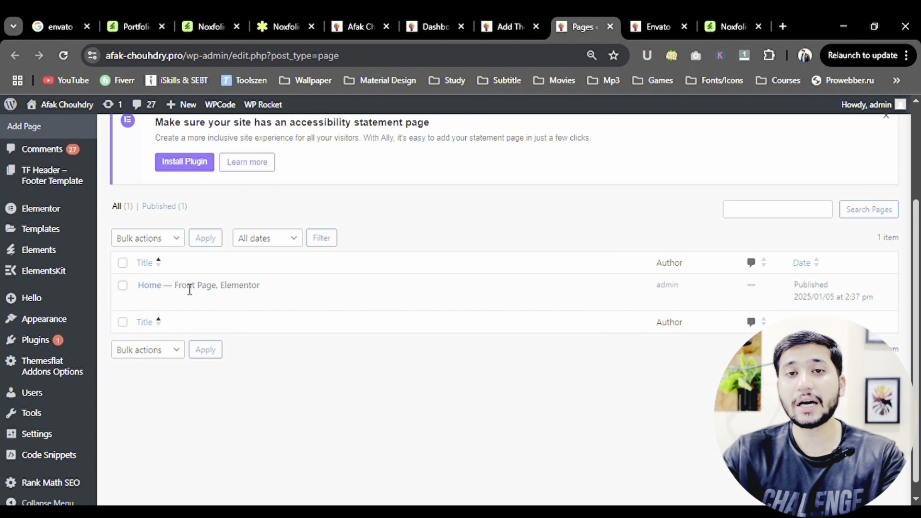
left_click(352, 302)
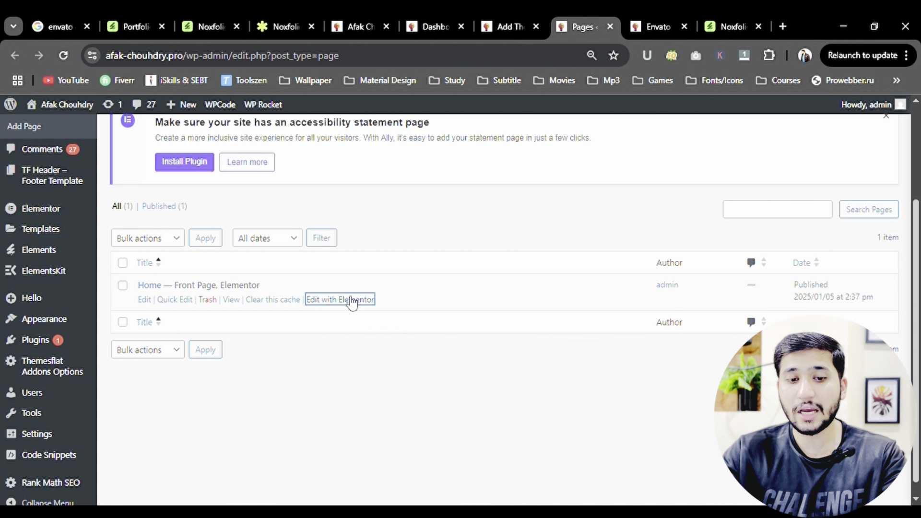
middle_click(370, 302)
left_click(610, 14)
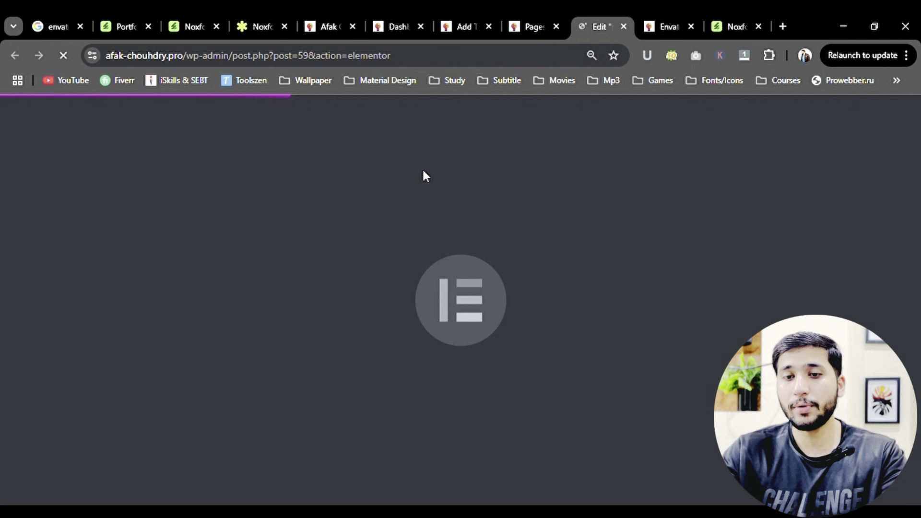
- Review the Noxfolio demo's hero, About me and project sections, and return to the Home page's Elementor editor
left_click(247, 24)
scroll(481, 438, "up", 15)
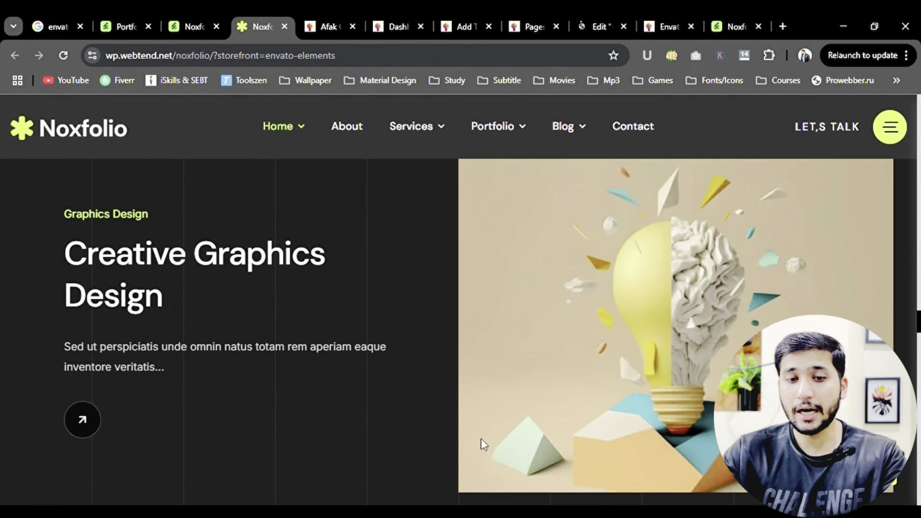
scroll(480, 438, "down", 10)
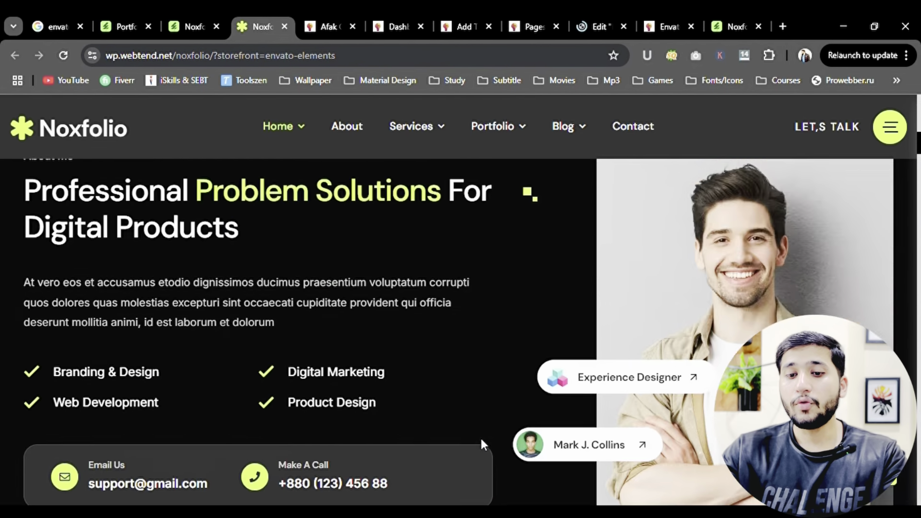
scroll(480, 437, "up", 10)
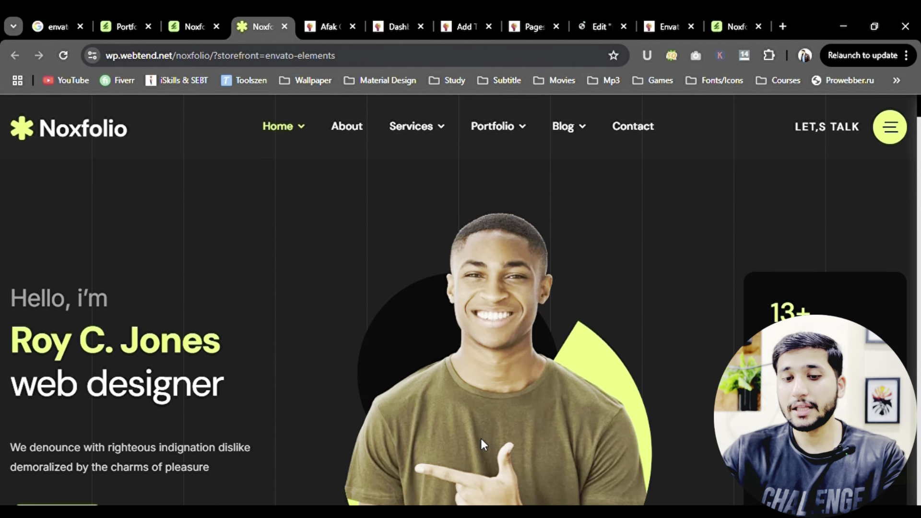
left_click(594, 23)
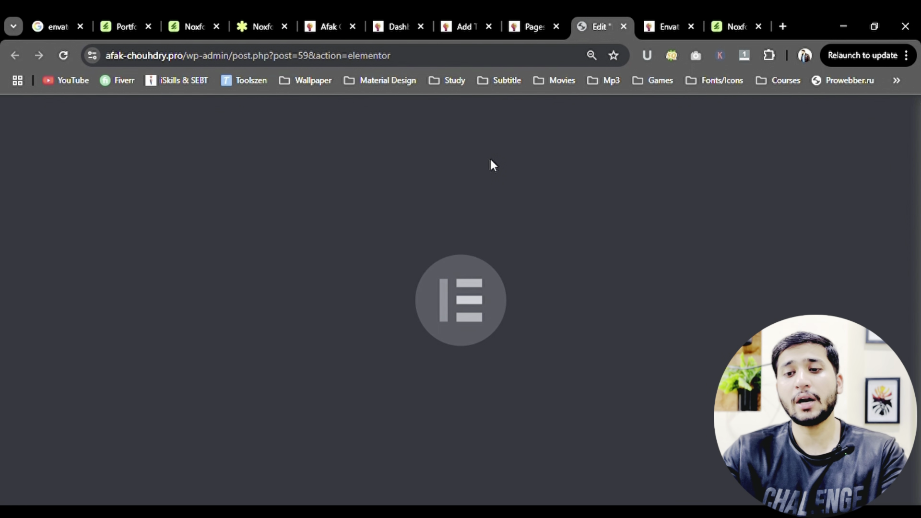
- Return to the Envato portfolio results and search the WordPress items for "plumber"
left_click(129, 25)
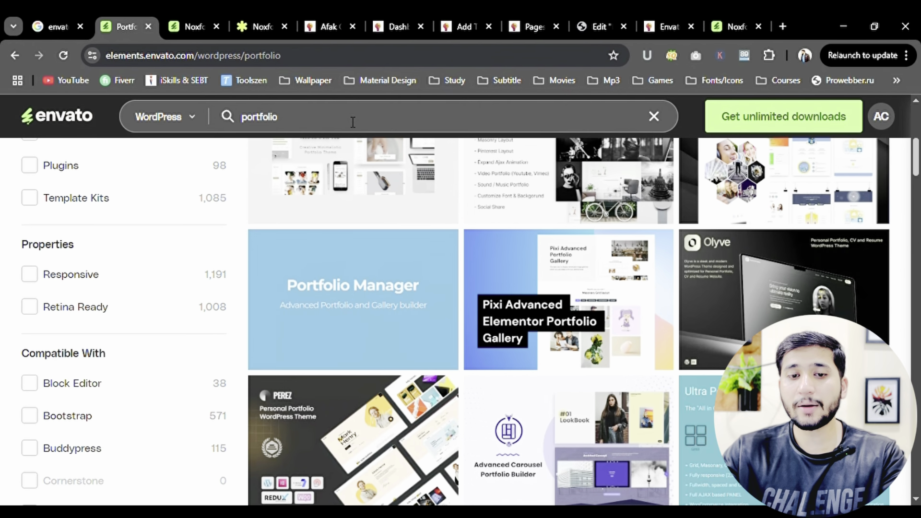
left_click(353, 121)
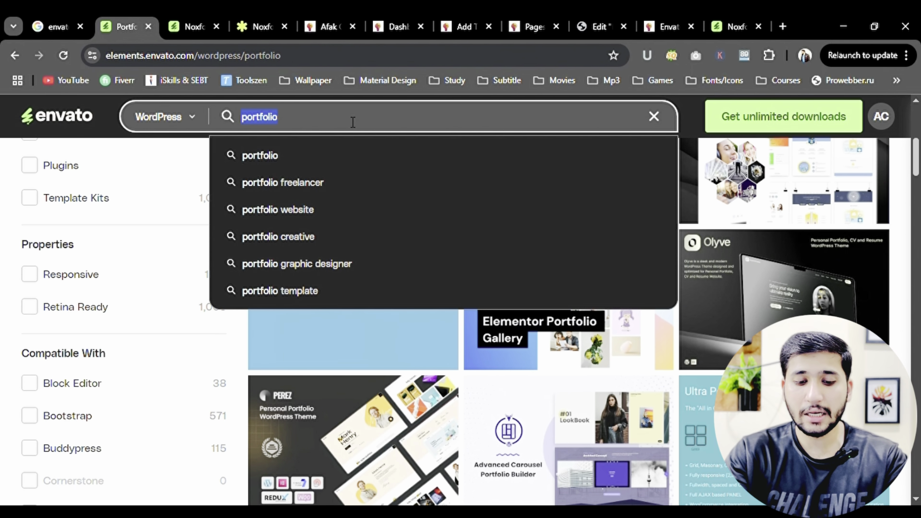
type("plum")
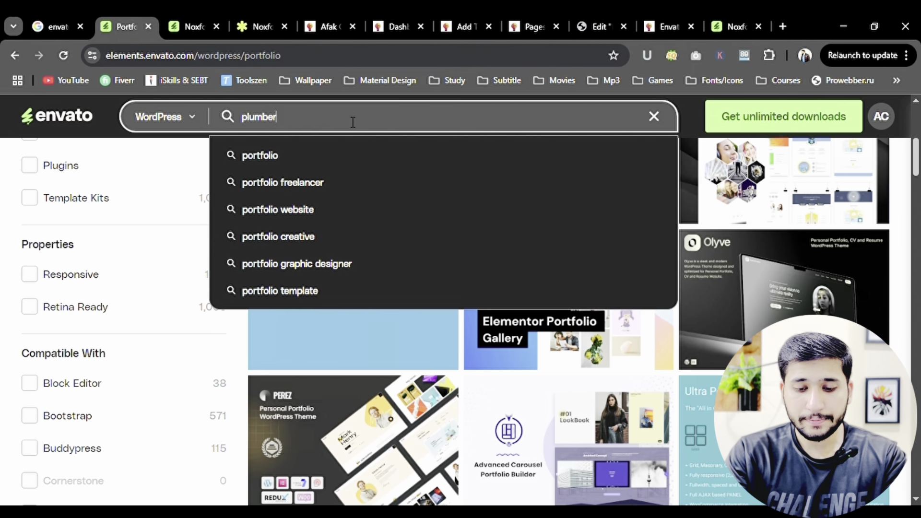
type("ber")
left_click(341, 156)
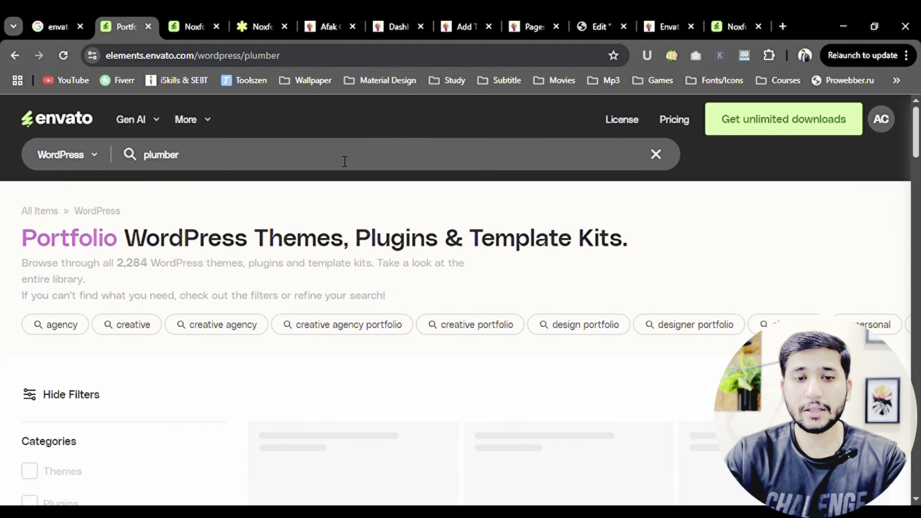
- Browse the plumber theme results and open the Plumbero - Plumber & Repair Services Elementor Template Kit page
scroll(478, 313, "down", 3)
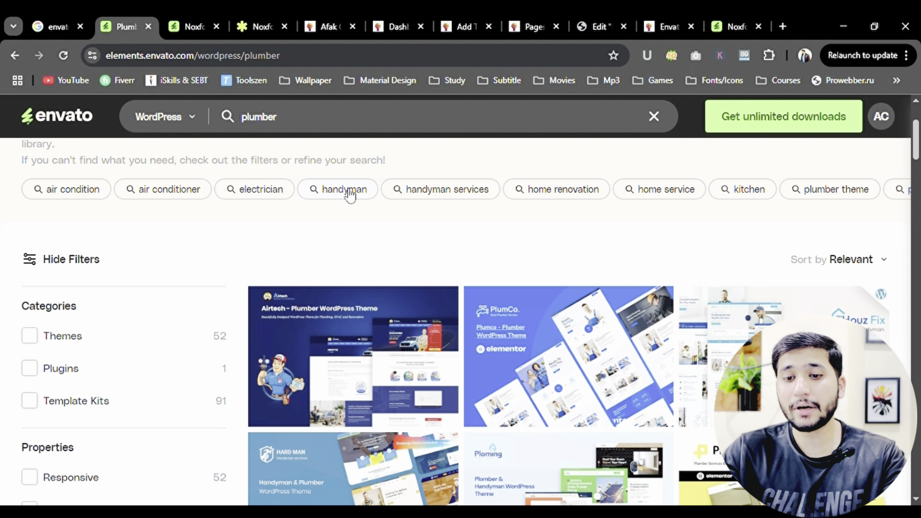
scroll(350, 195, "down", 3)
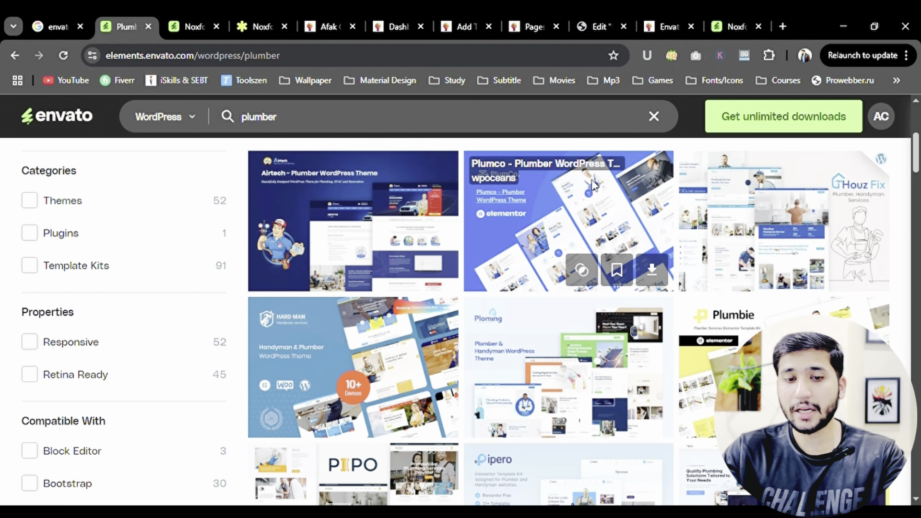
scroll(595, 206, "down", 3)
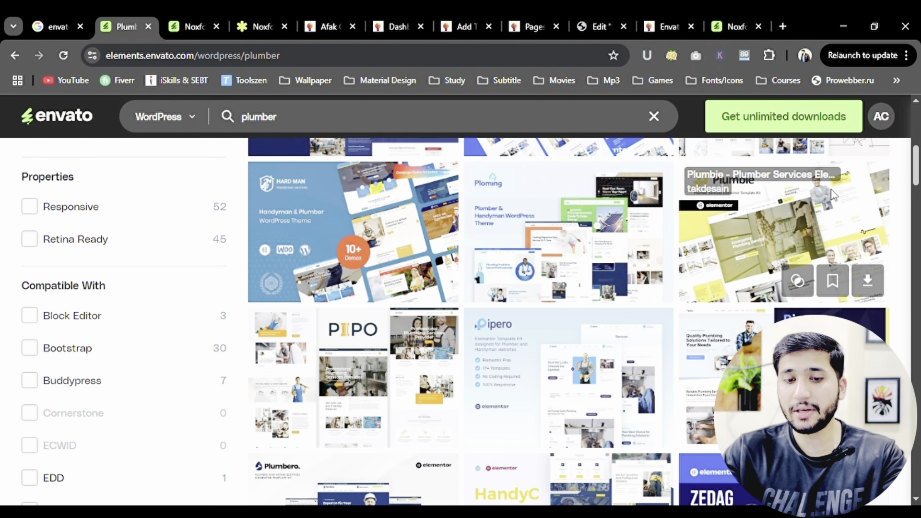
scroll(587, 169, "down", 4)
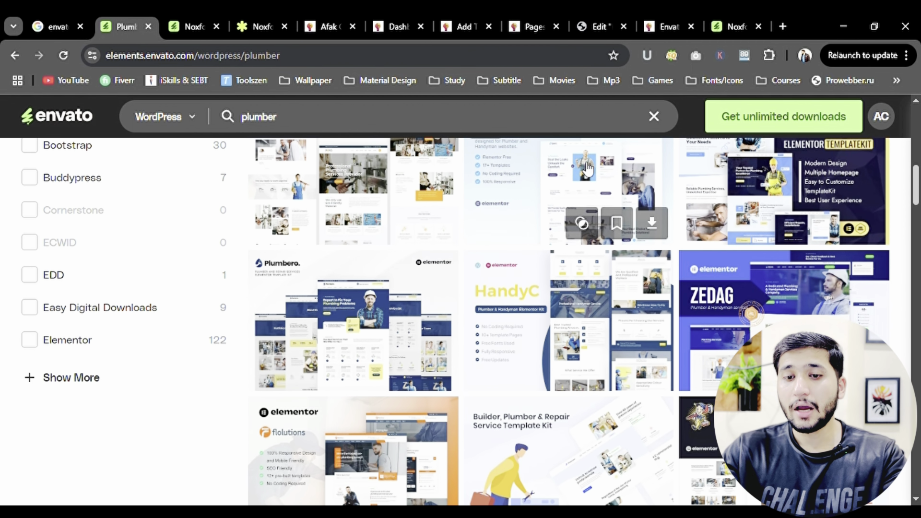
scroll(588, 169, "down", 2)
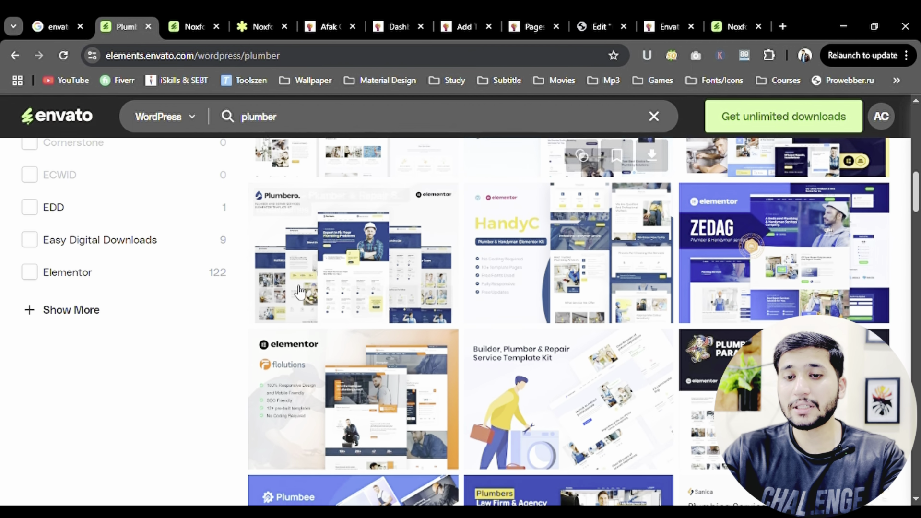
left_click(397, 247)
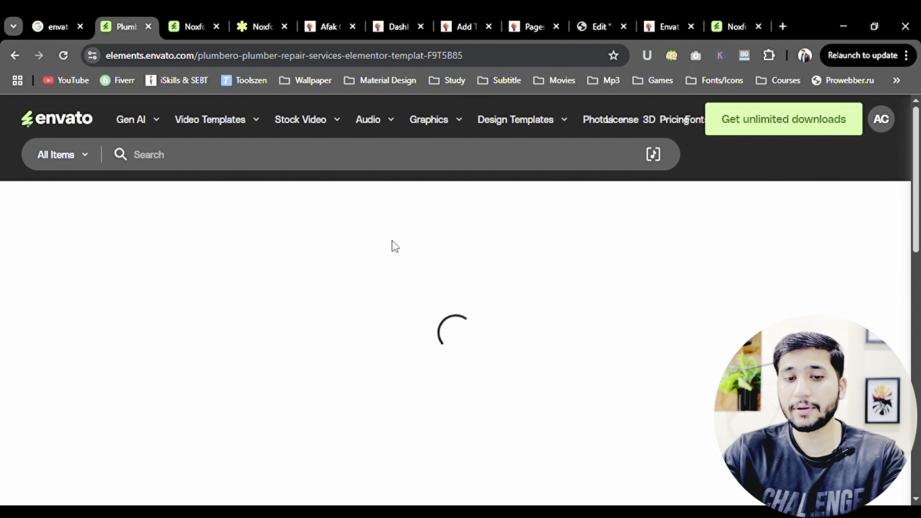
- Review the Plumbero kit's second preview image and description, and open its live preview
scroll(442, 269, "down", 1)
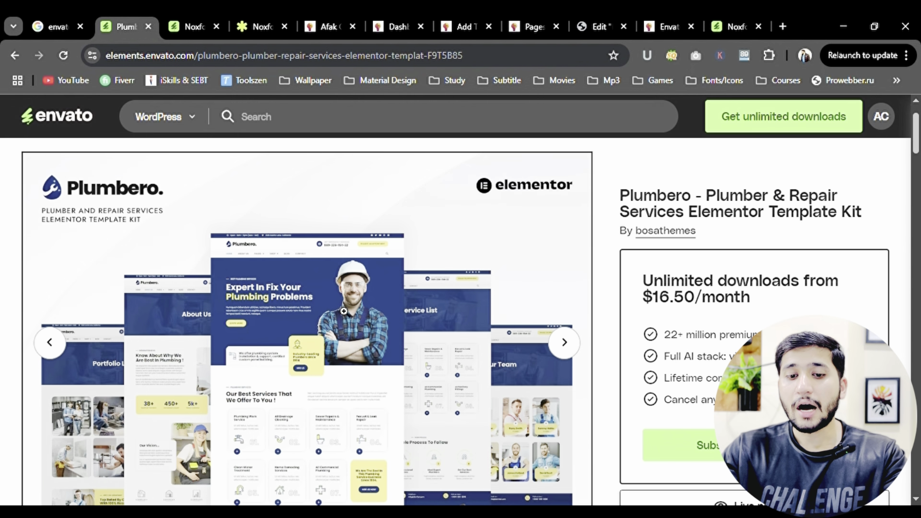
left_click(568, 344)
scroll(569, 345, "down", 10)
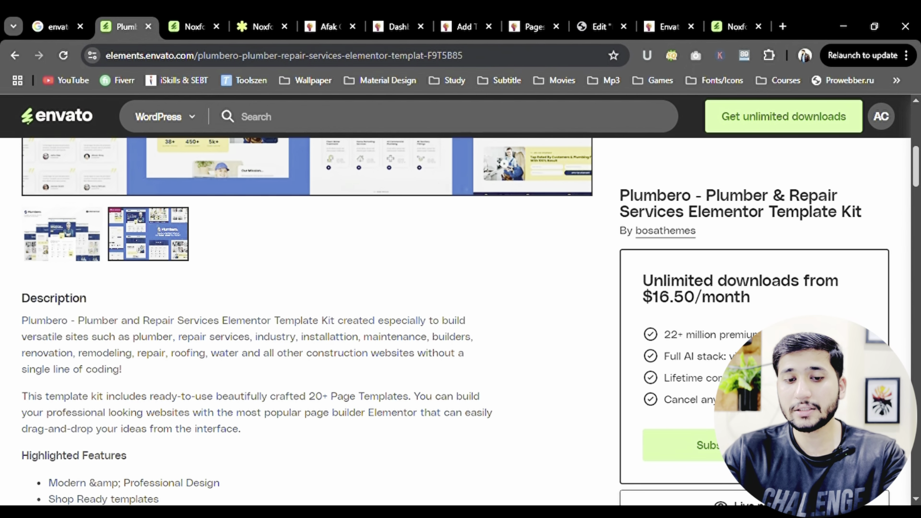
scroll(903, 365, "down", 20)
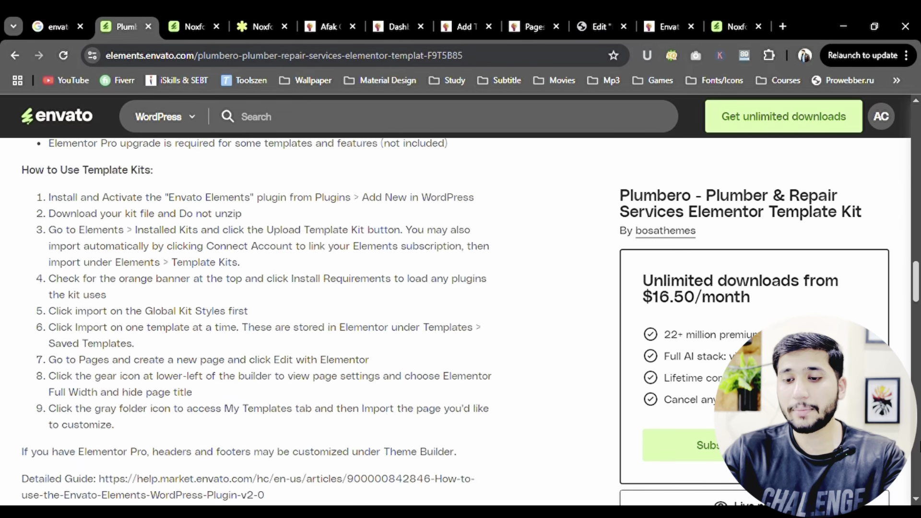
scroll(752, 321, "up", 4)
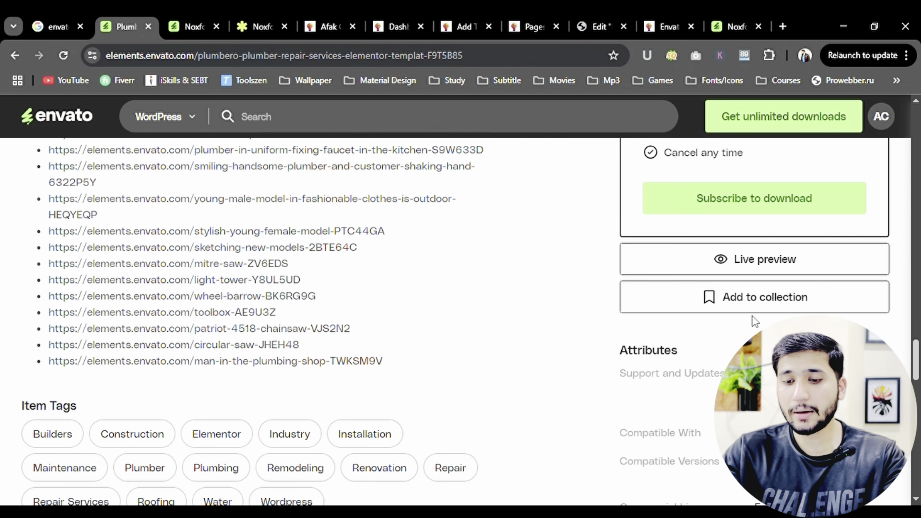
left_click(752, 263)
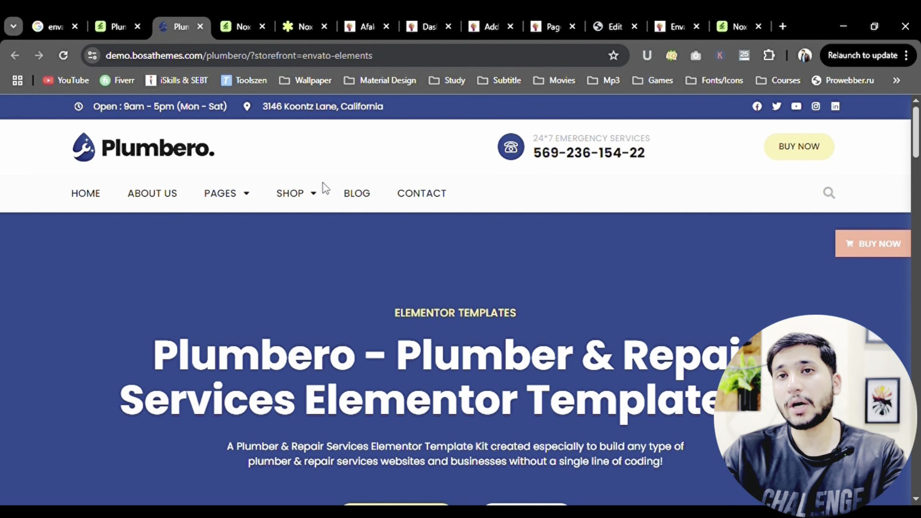
- Look through the page layouts offered in the Plumbero live demo, such as the portfolio, team, career and shop pages
scroll(324, 188, "down", 5)
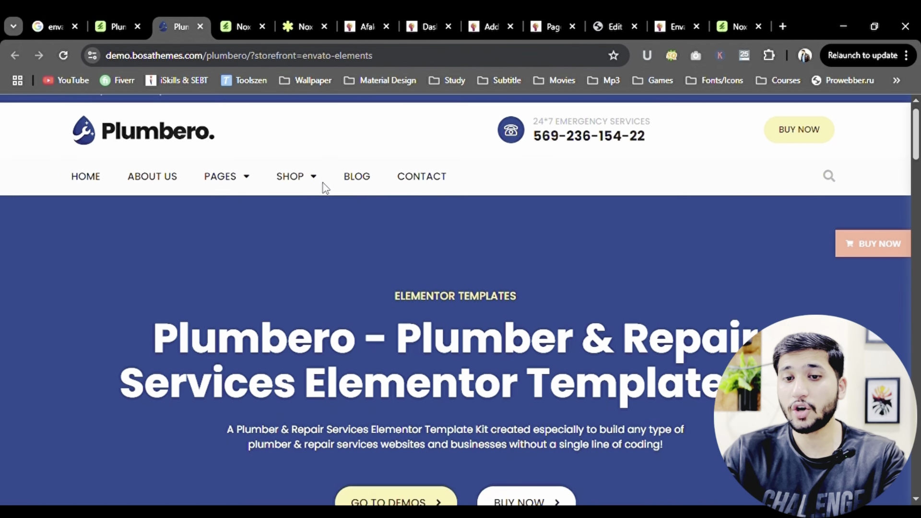
scroll(382, 164, "down", 15)
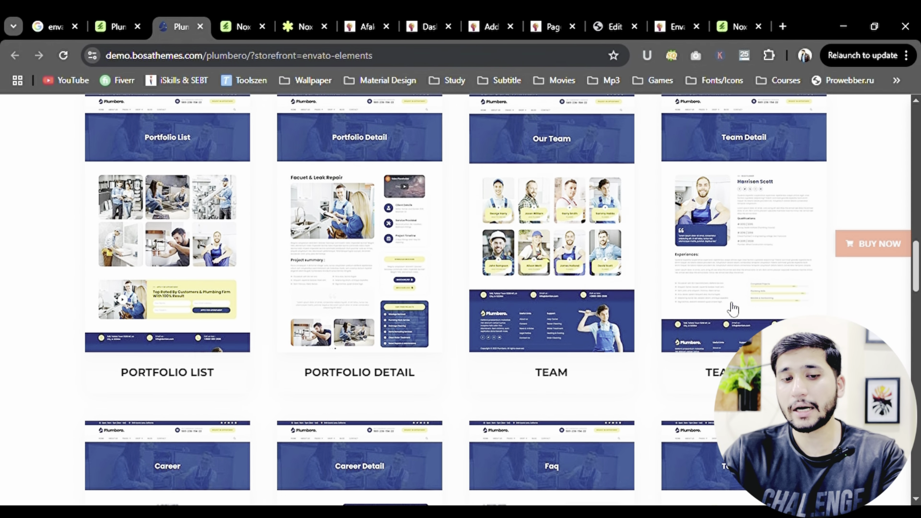
scroll(222, 329, "down", 3)
scroll(261, 243, "down", 7)
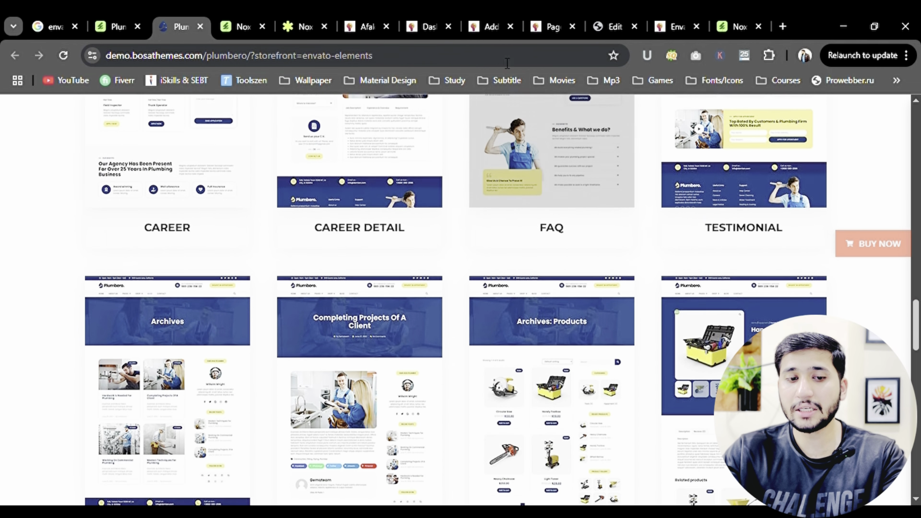
- Close the Plumbero demo tab and the two Noxfolio tabs beside it, and return to the Home page's Elementor editor
left_click(603, 20)
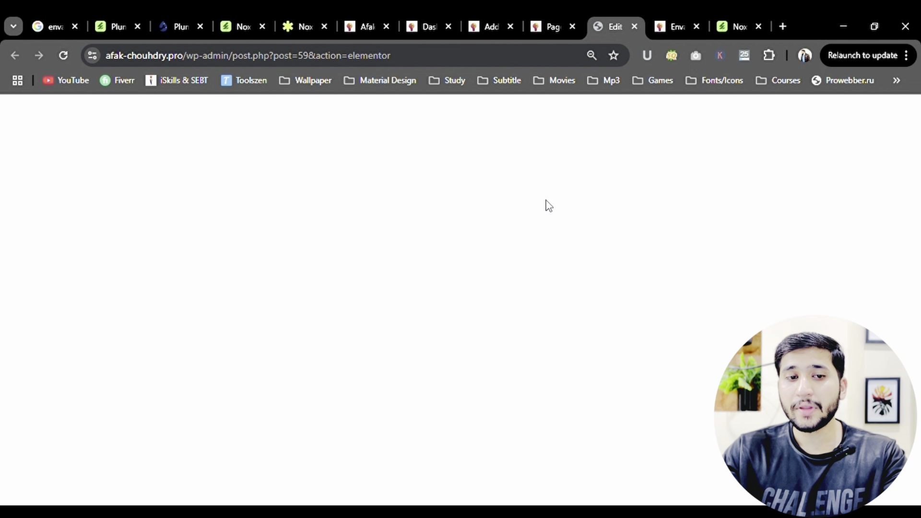
left_click(191, 20)
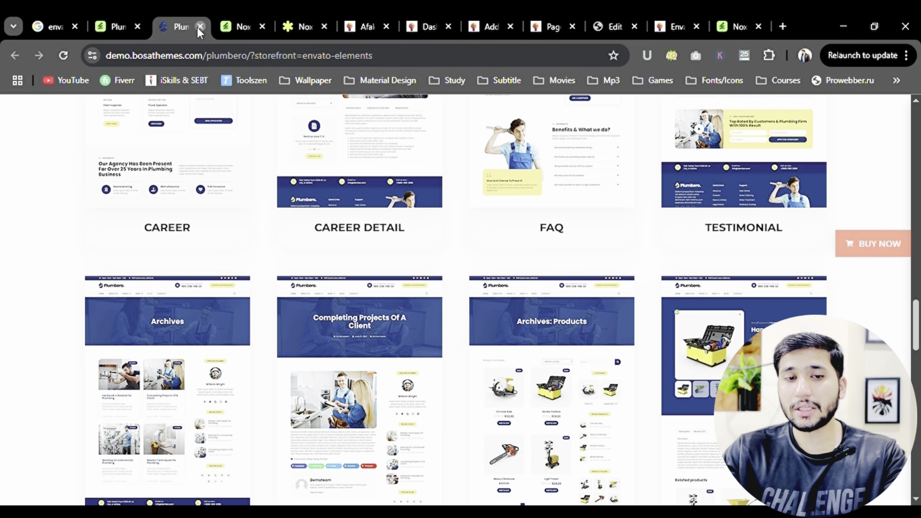
left_click(198, 27)
left_click(198, 27)
left_click(198, 27)
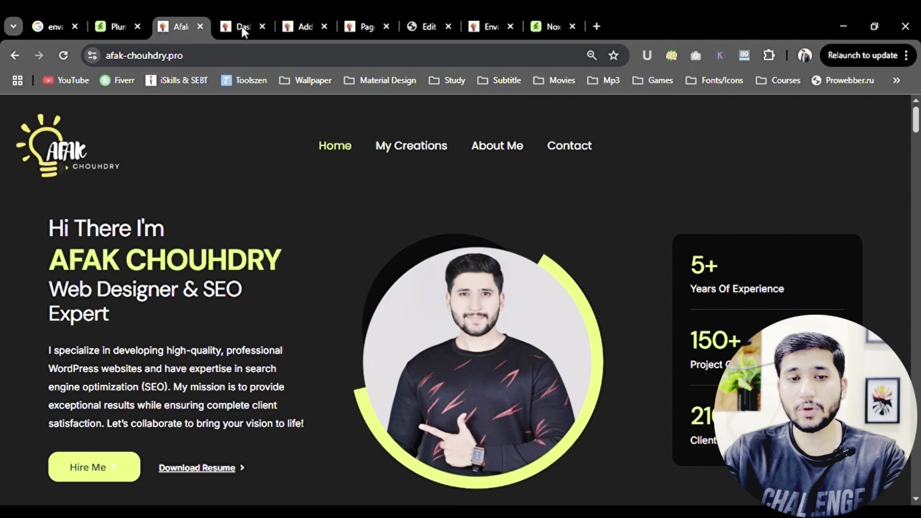
left_click(428, 19)
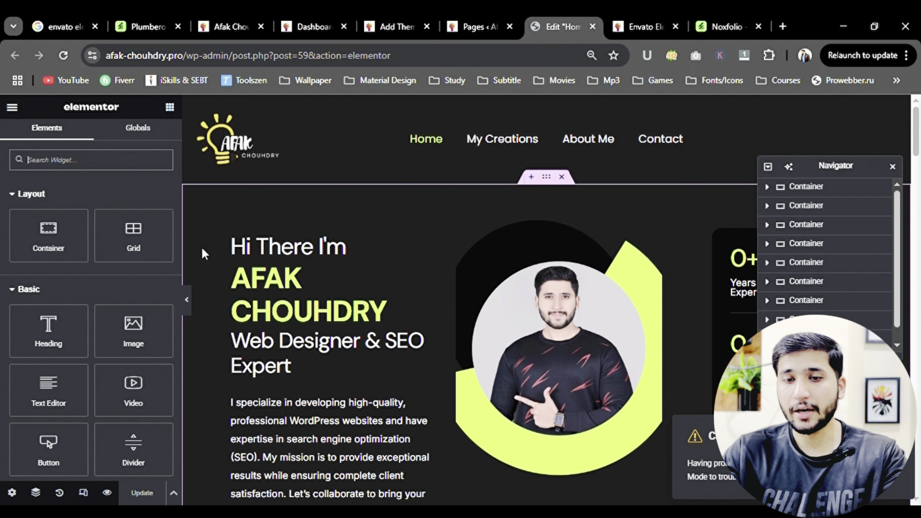
- In the About Me section, open the settings of the "I Don't Just Build Websites" heading and of the paragraph below it
scroll(332, 364, "down", 4)
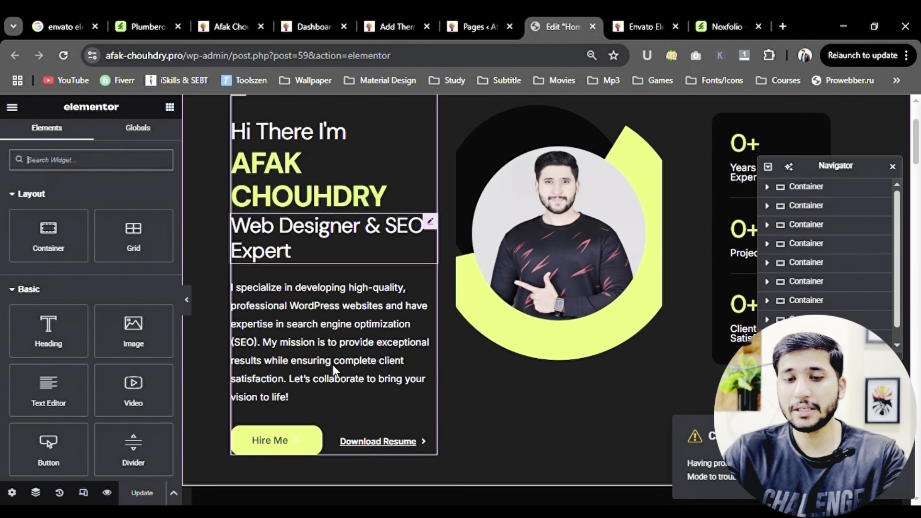
scroll(626, 301, "down", 6)
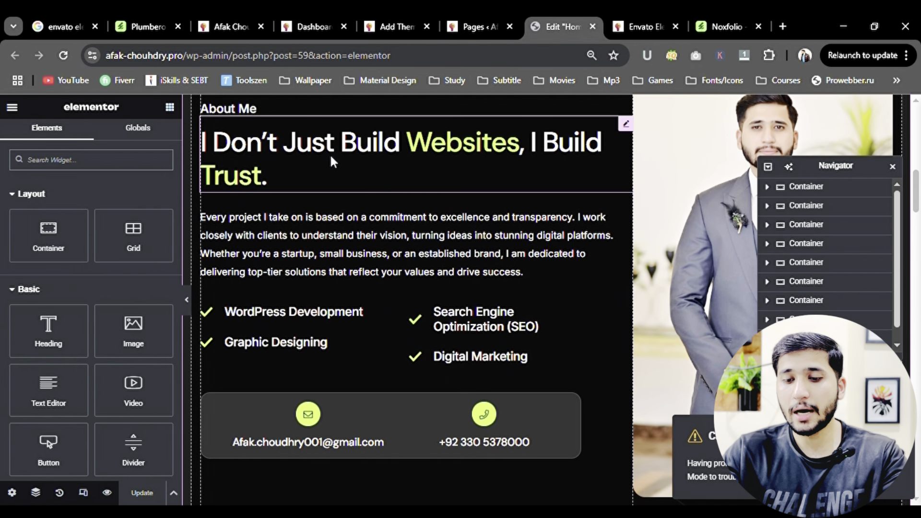
left_click(331, 157)
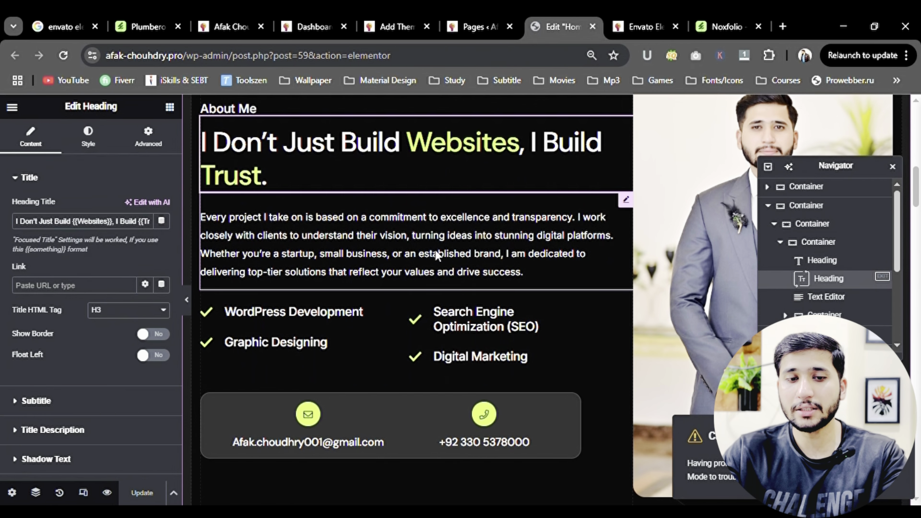
left_click(422, 246)
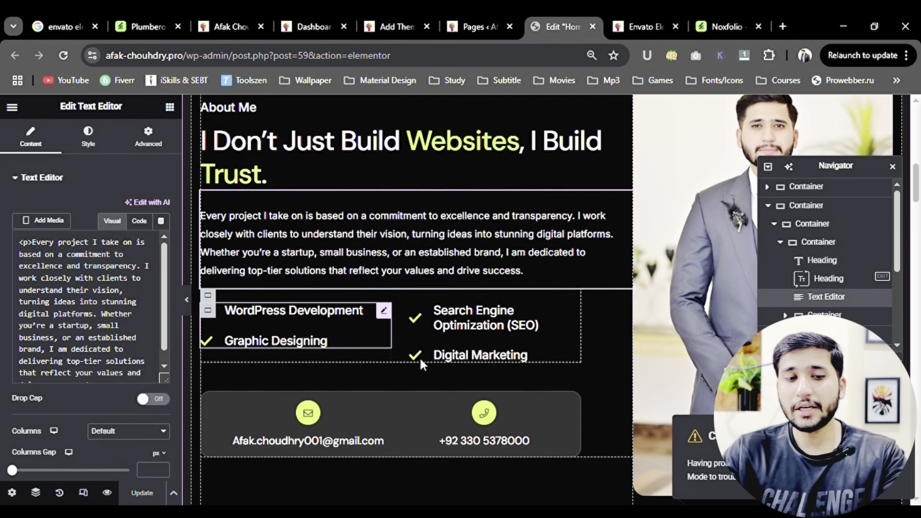
- Review the Home page's resume and services sections in the editor and return to the hero section
scroll(419, 356, "down", 7)
scroll(624, 352, "down", 15)
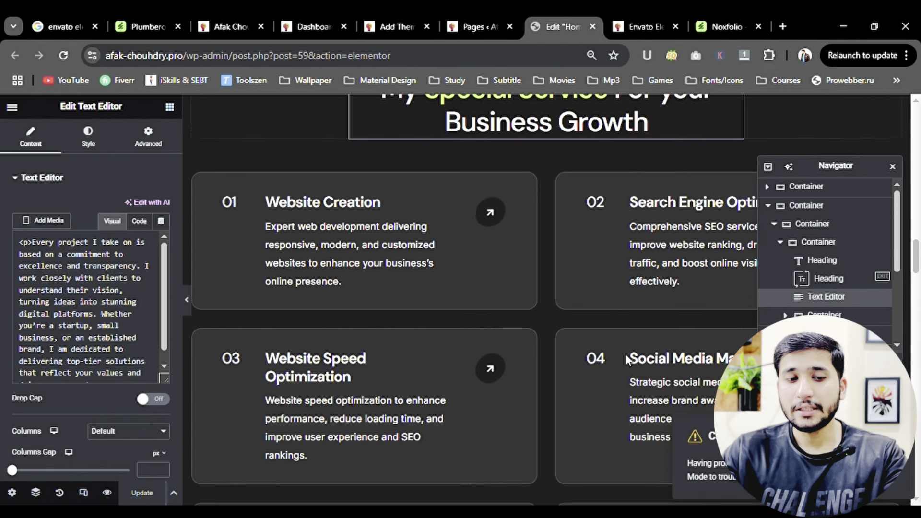
scroll(626, 355, "up", 20)
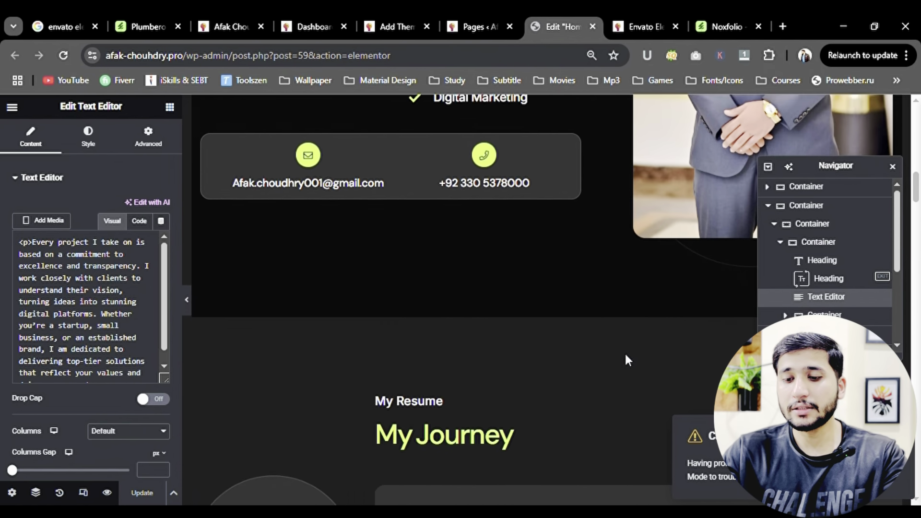
scroll(625, 359, "up", 2)
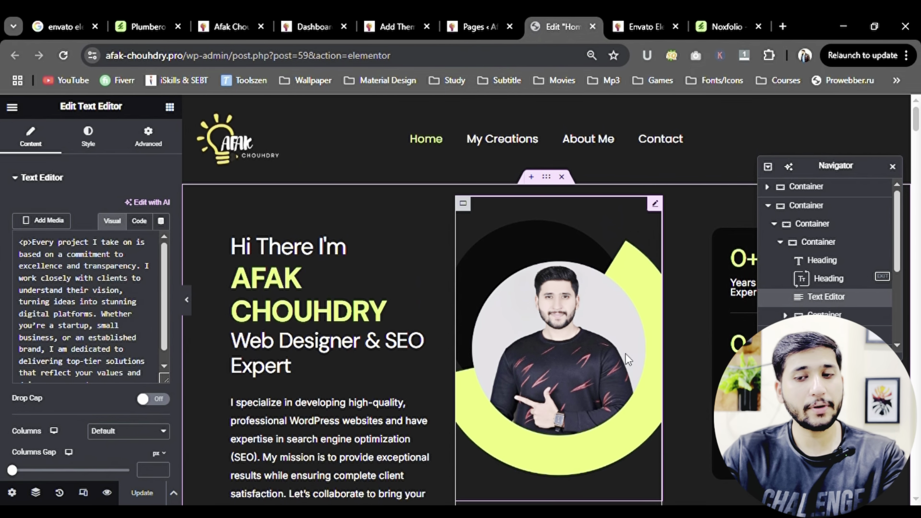